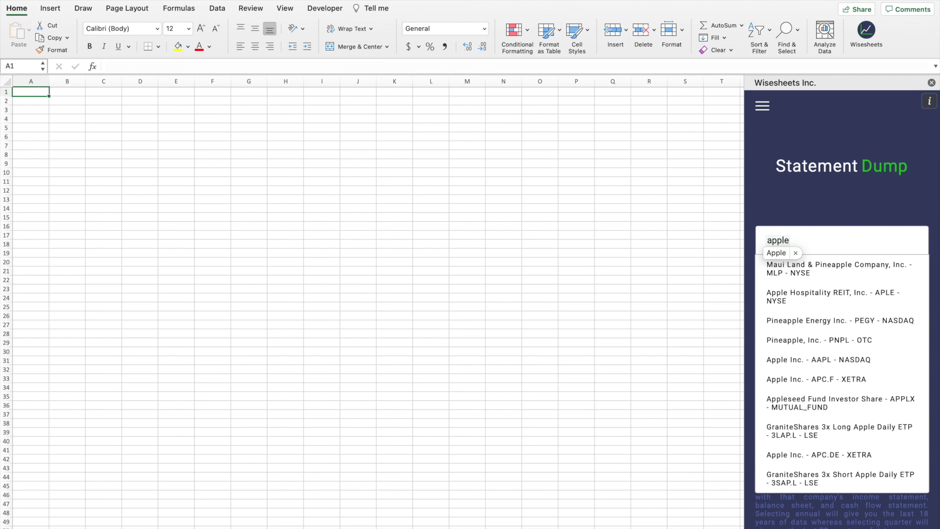
# - Load Apple Inc. (AAPL, NASDAQ) annual standardized financials into the workbook with Statement Dump and close the add-in pane
pyautogui.click(795, 251)
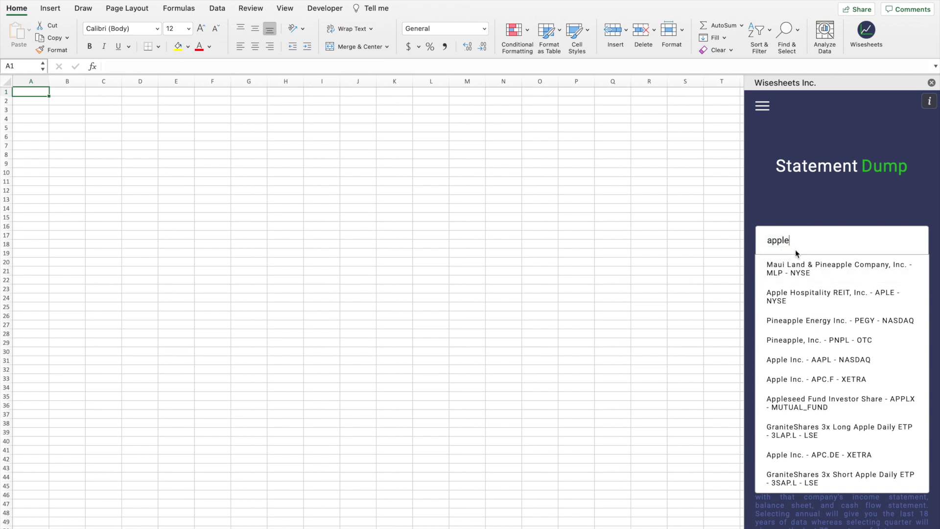
pyautogui.click(799, 358)
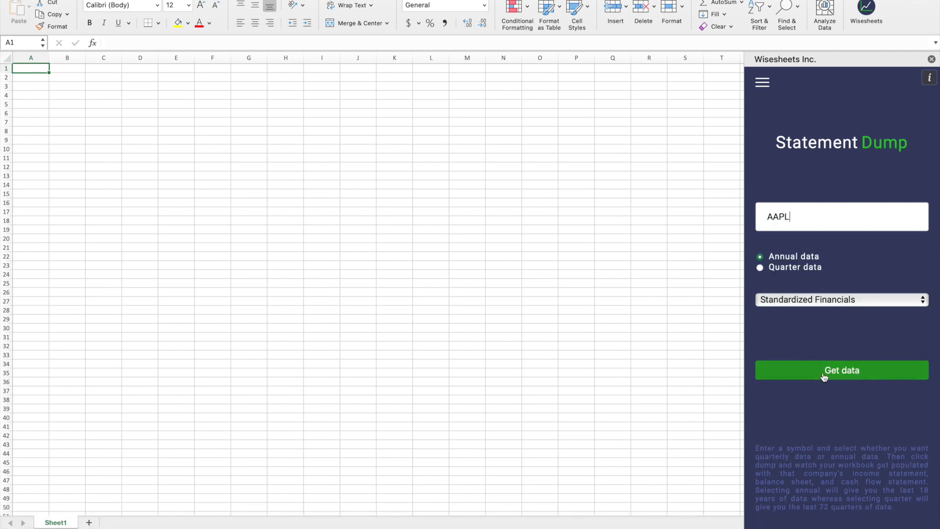
pyautogui.click(823, 394)
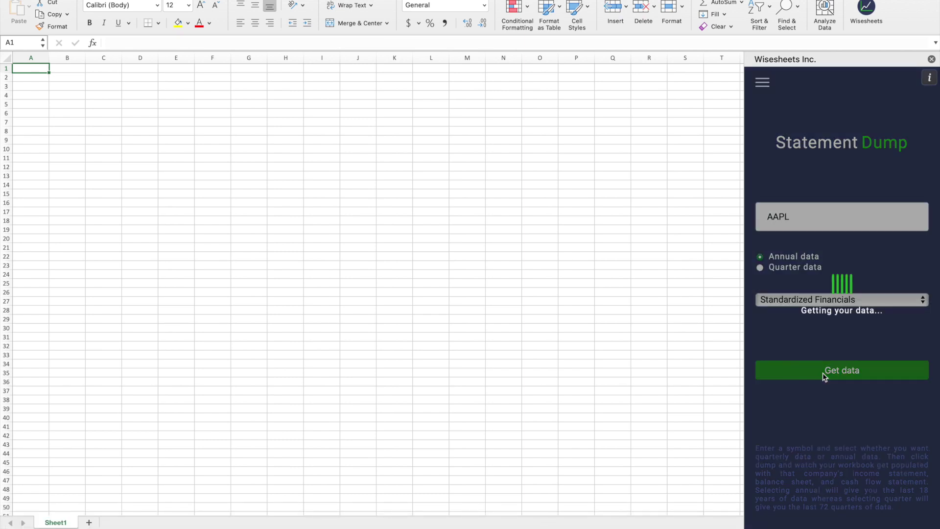
pyautogui.click(931, 60)
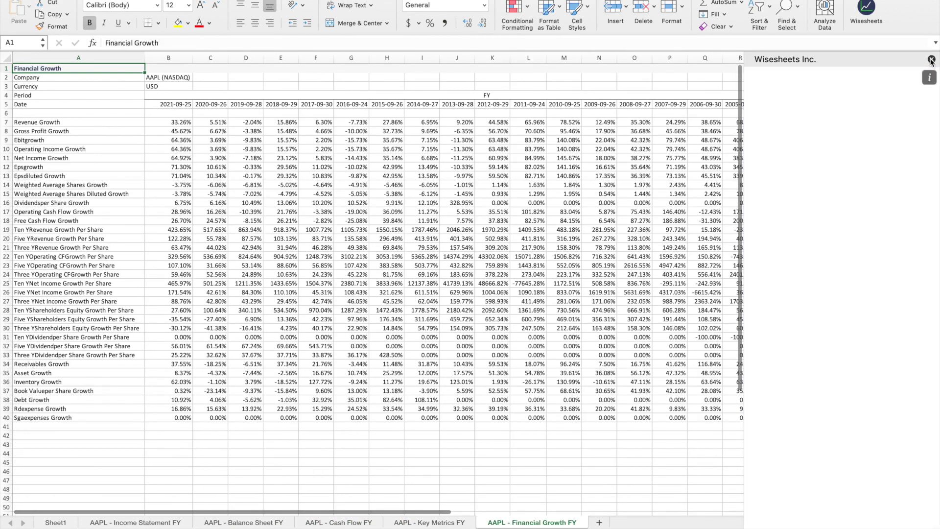
# - Look through the AAPL income statement, balance sheet and cash flow sheets
pyautogui.click(174, 523)
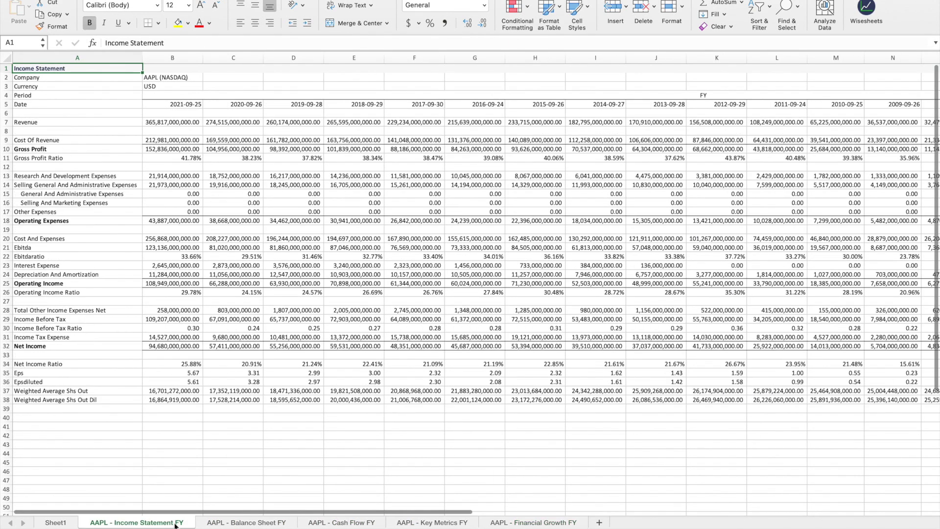
pyautogui.click(250, 524)
pyautogui.click(323, 523)
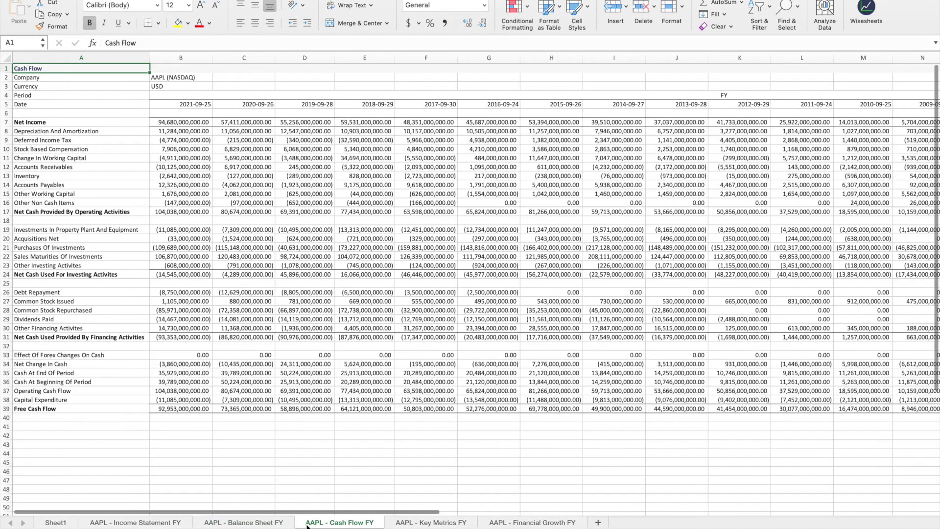
# - Insert a blank column before column B on the AAPL income statement sheet
pyautogui.click(155, 523)
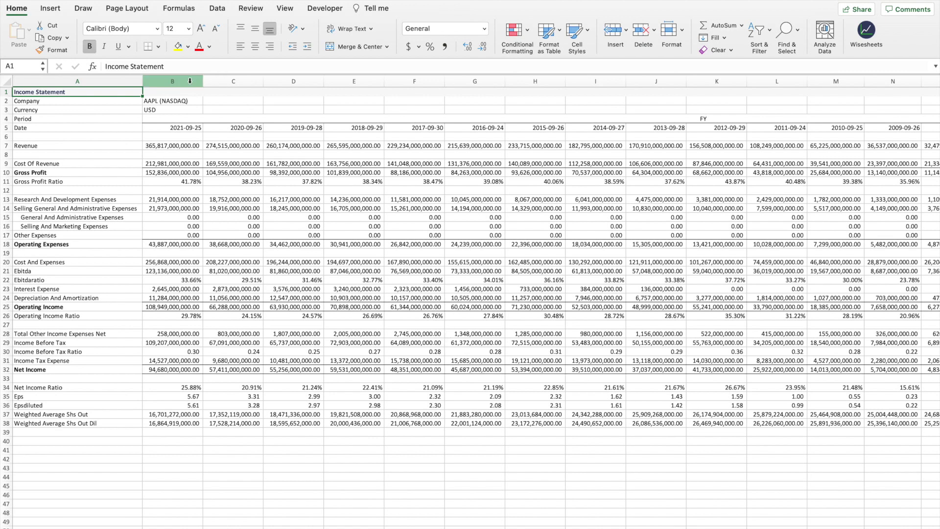
pyautogui.click(190, 80)
pyautogui.rightClick(189, 81)
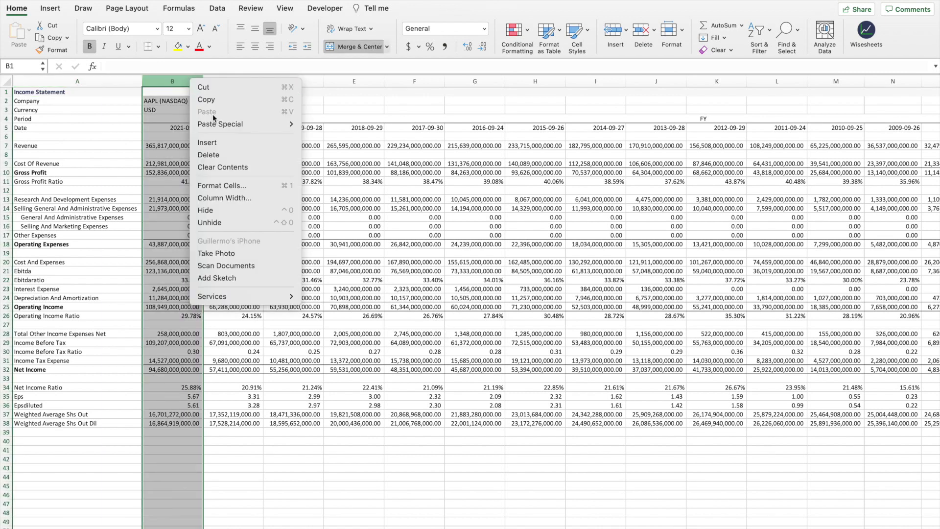
pyautogui.click(221, 142)
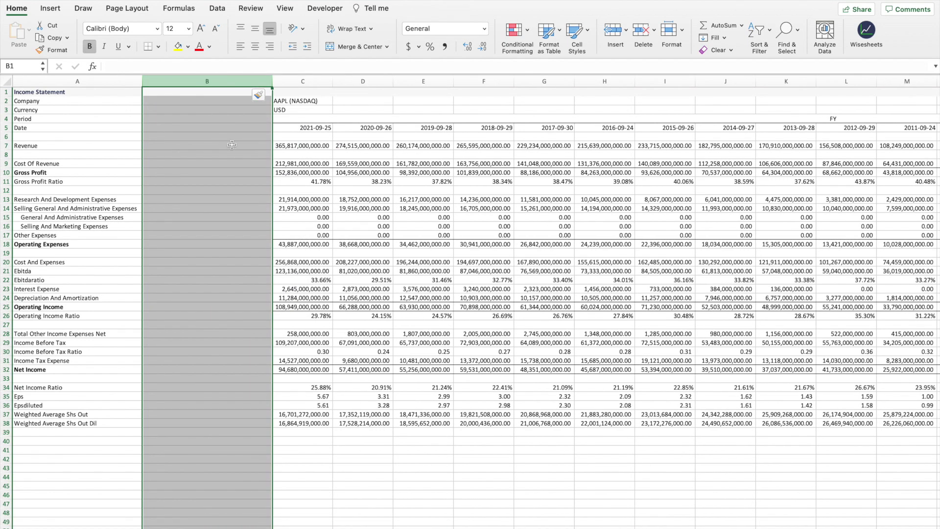
# - Create a column sparkline in cell B7 from the Revenue data in C7:U7
pyautogui.click(234, 145)
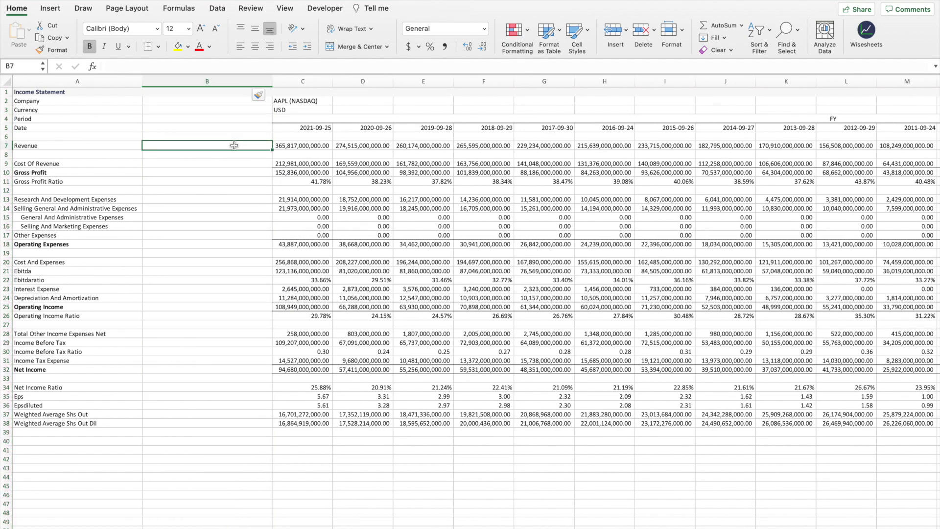
pyautogui.click(57, 8)
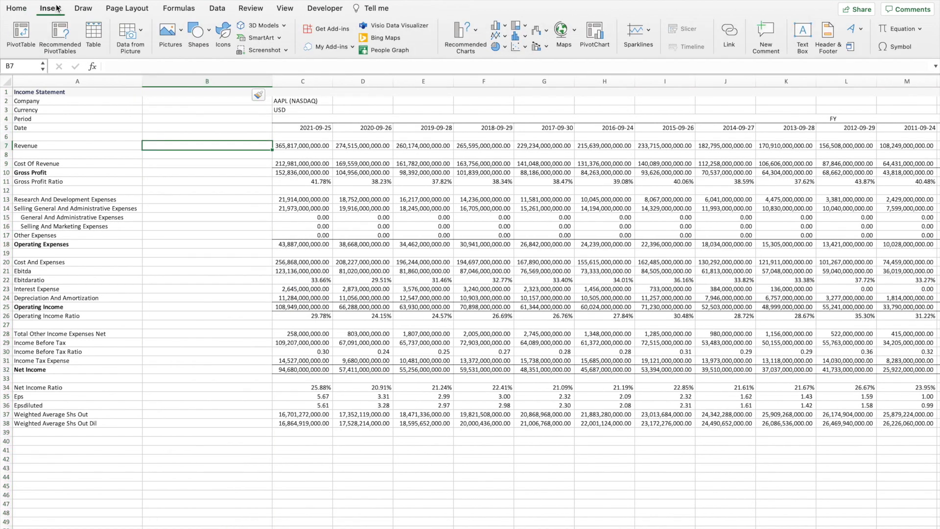
pyautogui.click(648, 31)
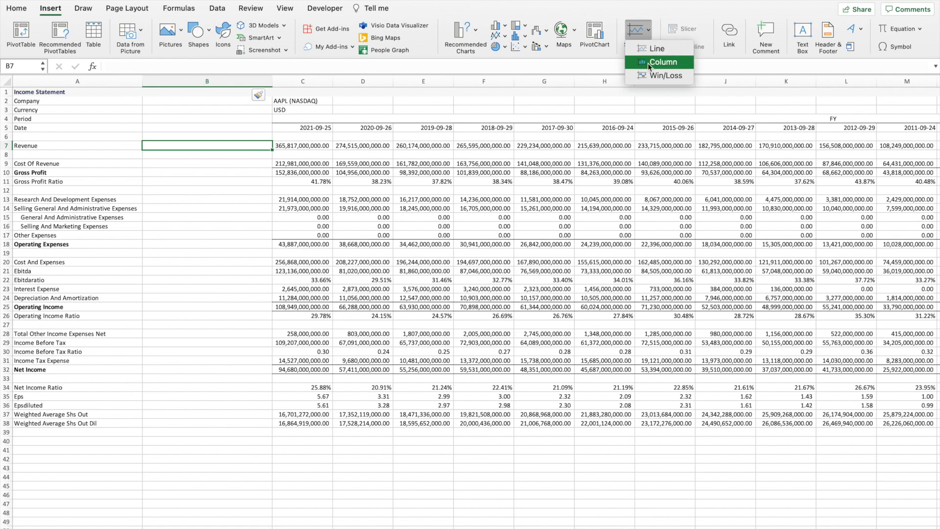
pyautogui.click(648, 62)
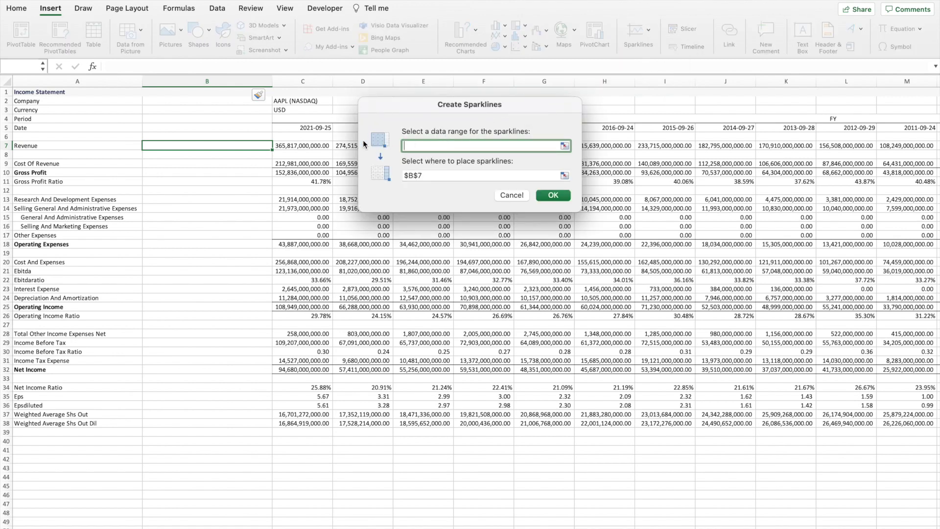
pyautogui.click(305, 143)
pyautogui.hotkey('ctrl', 'shift', 'Right')
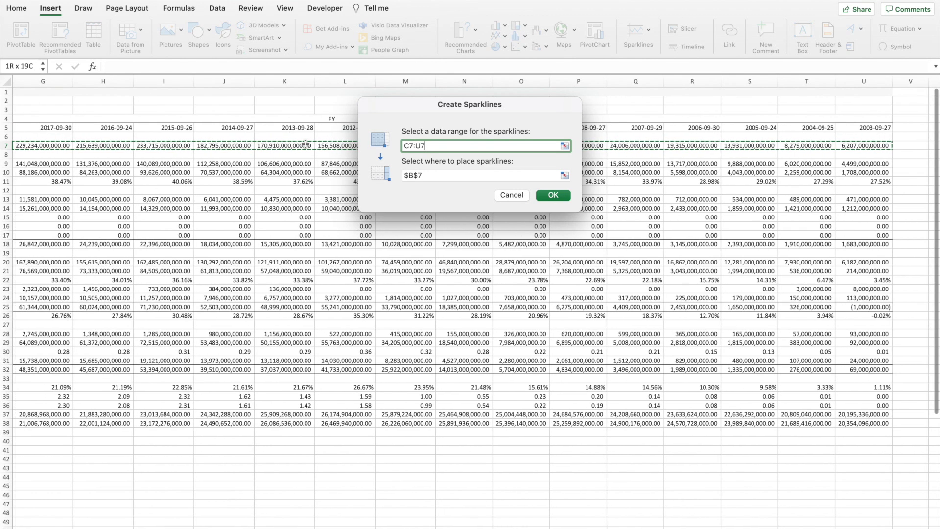
pyautogui.click(540, 195)
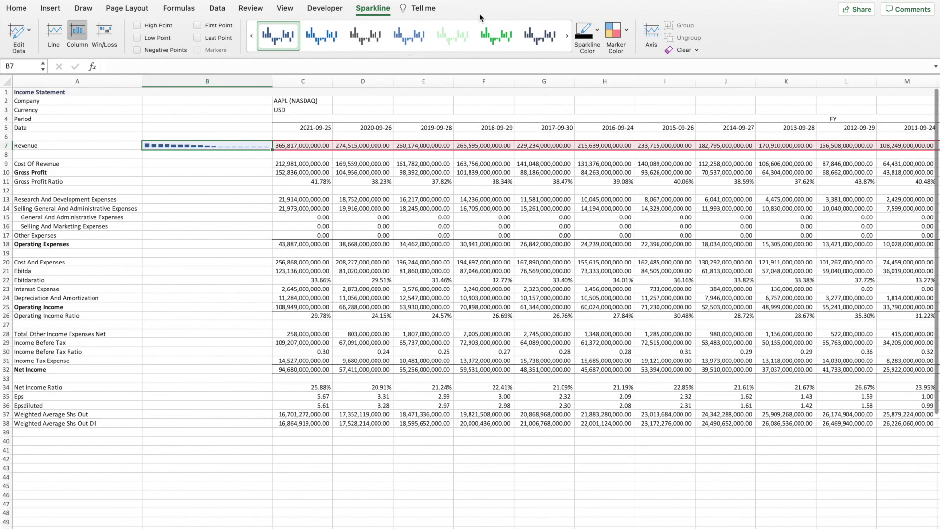
# - Apply the bright green style to the Revenue sparkline and narrow column B slightly
pyautogui.click(495, 35)
pyautogui.click(234, 209)
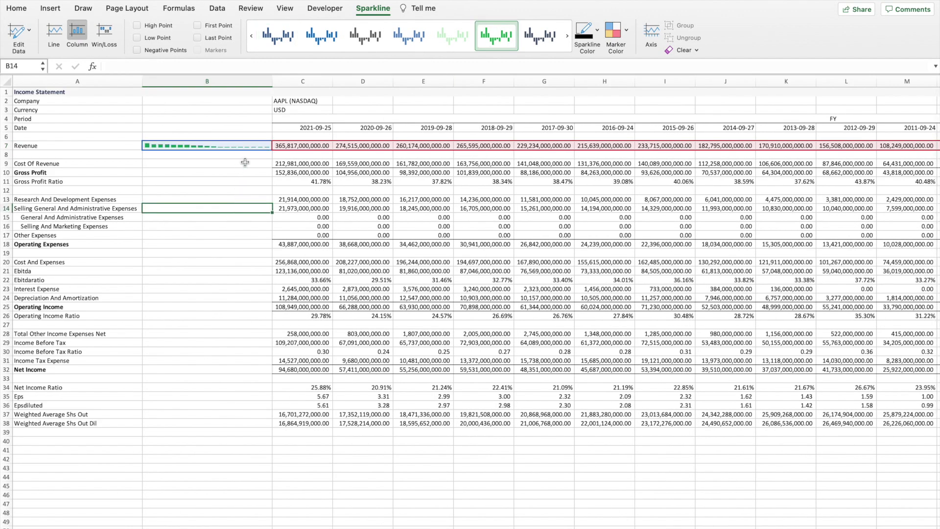
pyautogui.moveTo(272, 81); pyautogui.dragTo(251, 81)
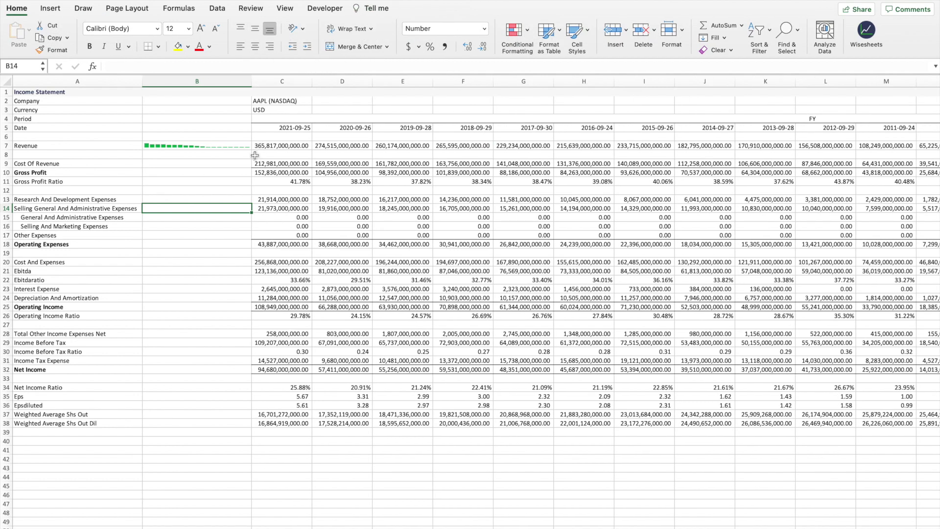
# - Fill the Revenue sparkline down column B to the Weighted Average Shs Out Dil row (B38)
pyautogui.click(249, 147)
pyautogui.moveTo(252, 150); pyautogui.dragTo(233, 427)
pyautogui.click(217, 465)
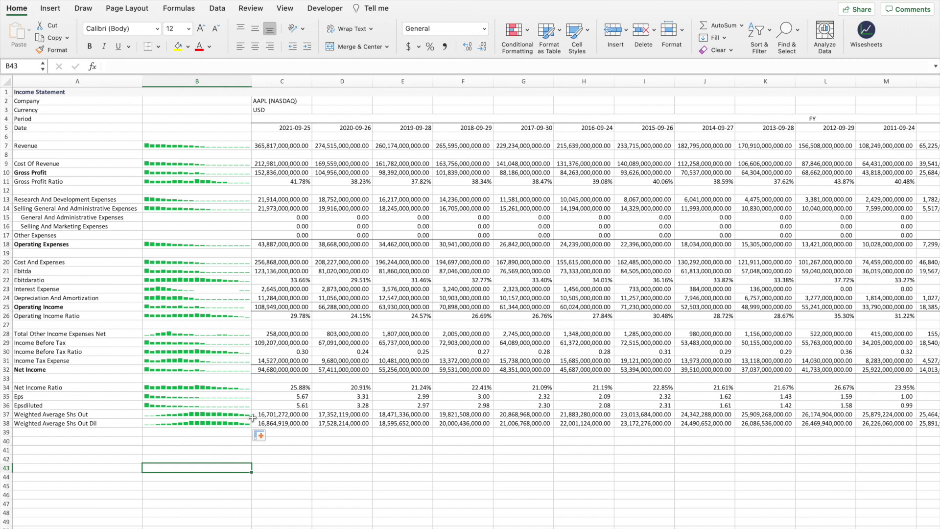
# - Examine the sparkline trends for Revenue, Gross Profit, Ebitdaratio, Operating Income and Net Income on the income statement
pyautogui.click(196, 118)
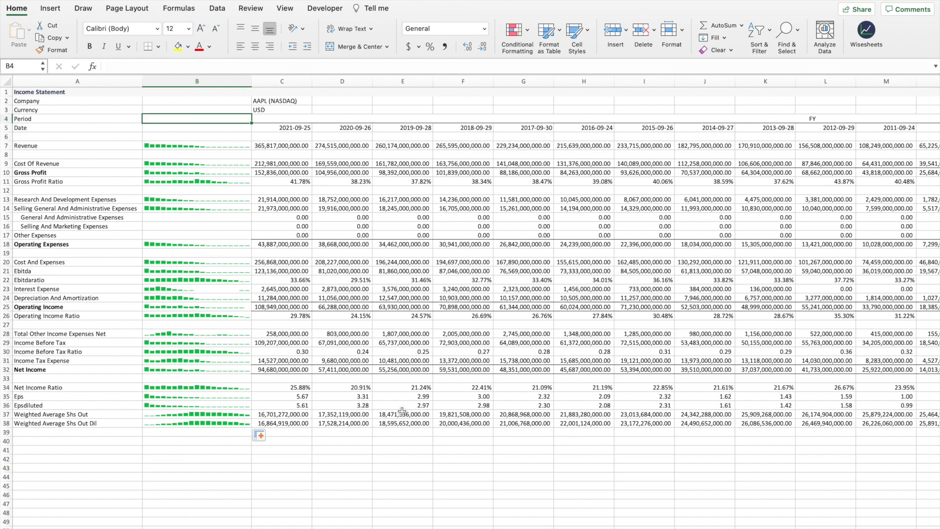
pyautogui.click(95, 146)
pyautogui.click(84, 174)
pyautogui.click(83, 315)
pyautogui.click(75, 308)
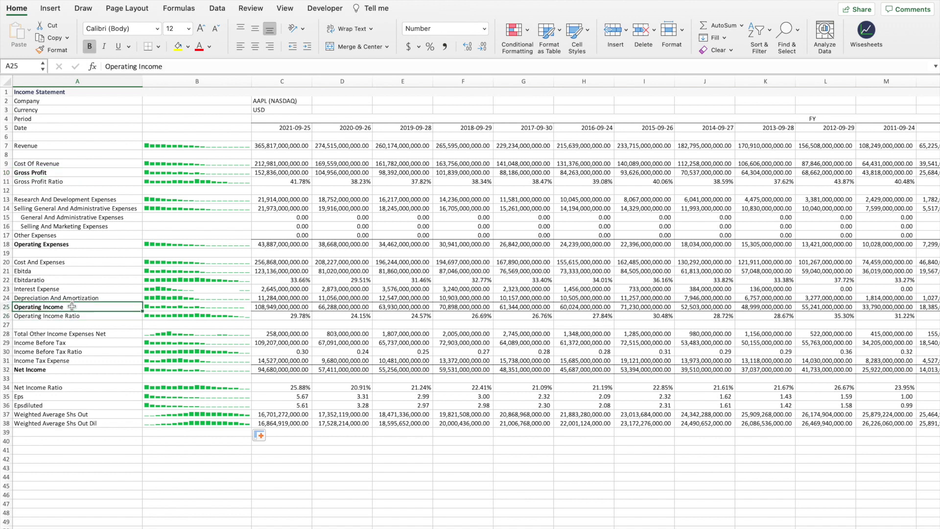
pyautogui.click(65, 370)
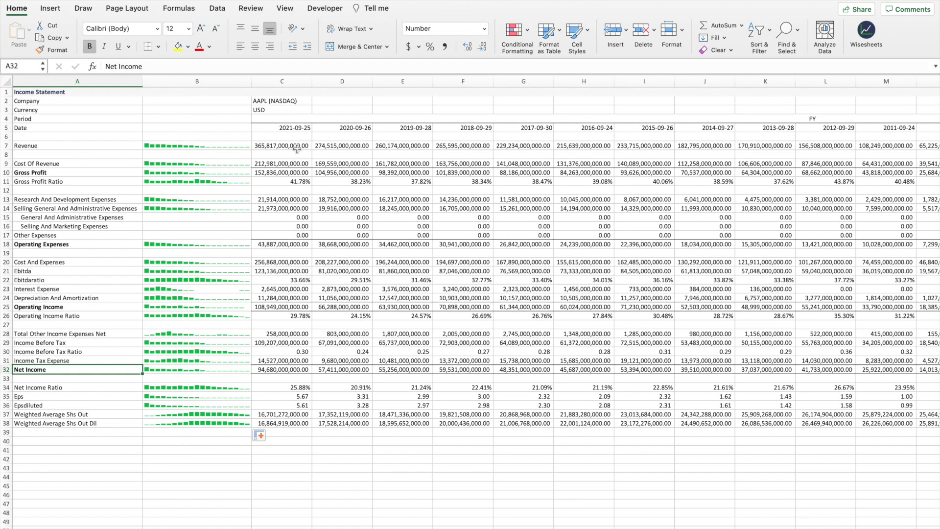
pyautogui.click(86, 147)
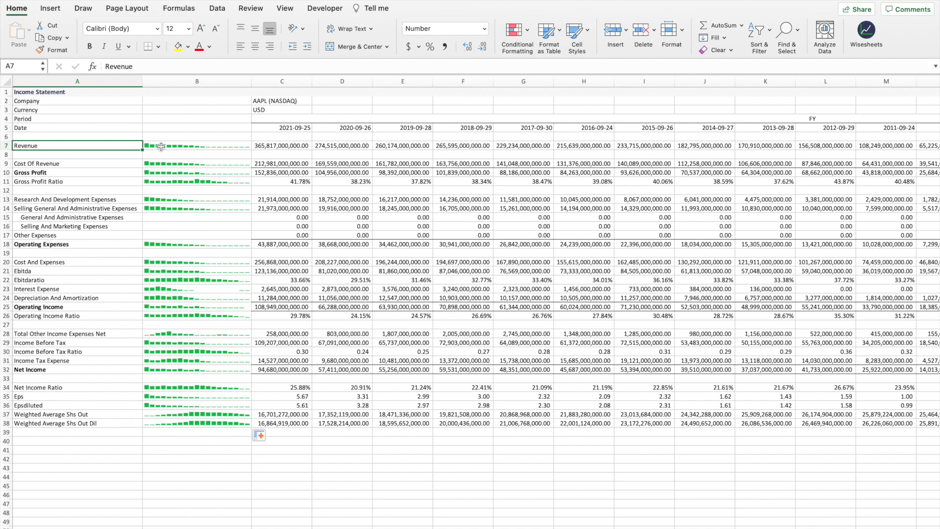
pyautogui.click(111, 173)
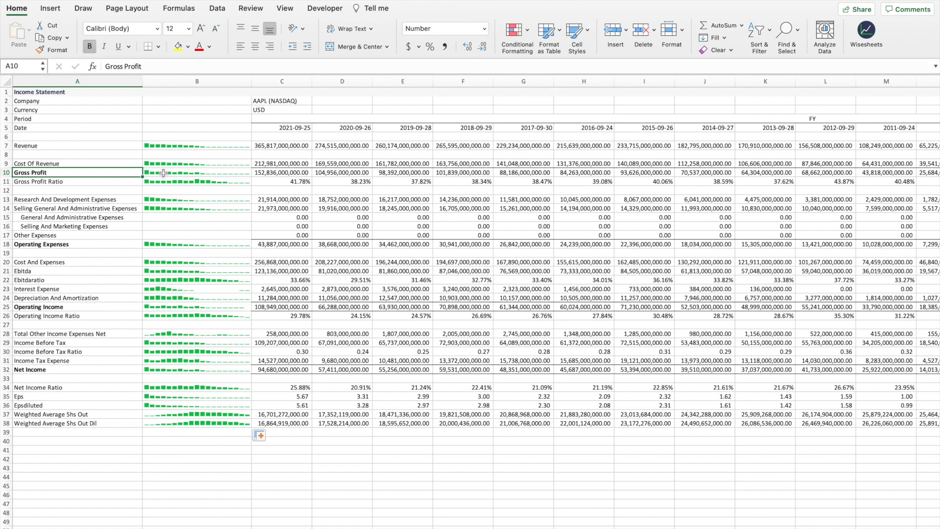
pyautogui.click(221, 308)
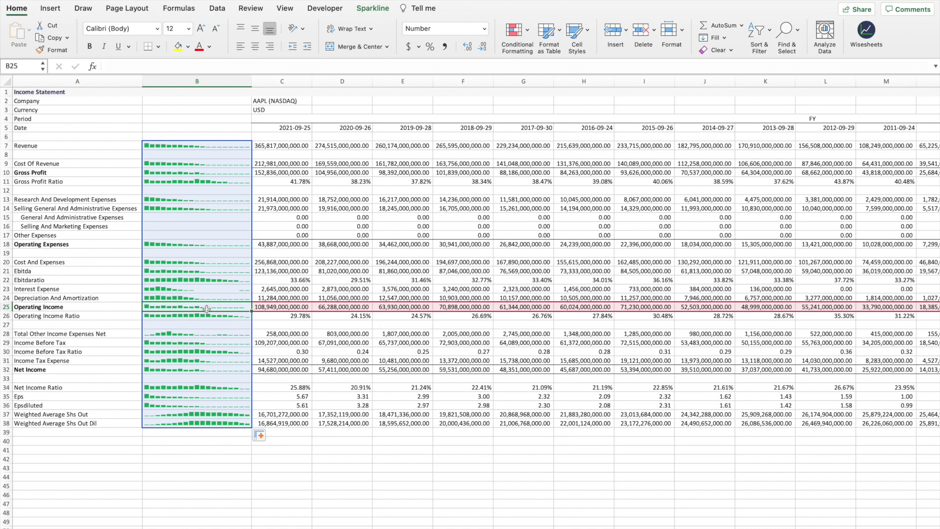
pyautogui.click(125, 279)
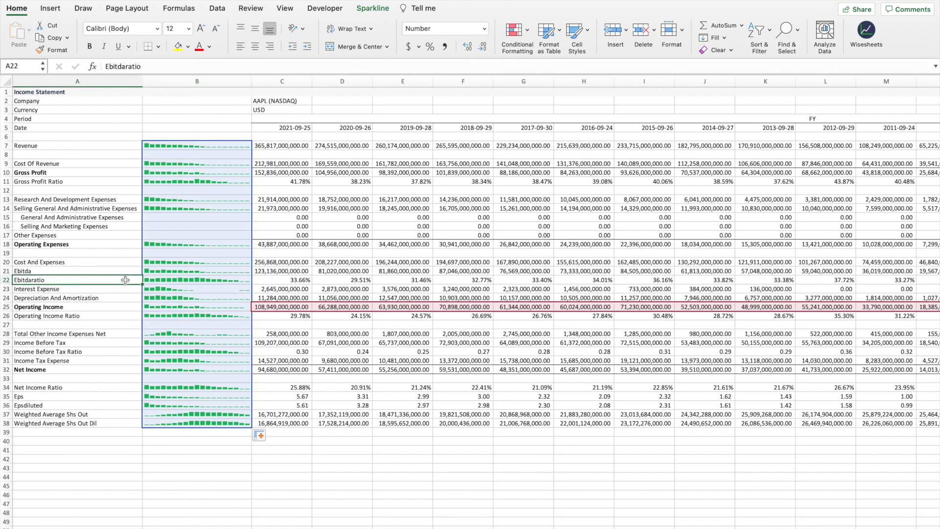
pyautogui.click(124, 306)
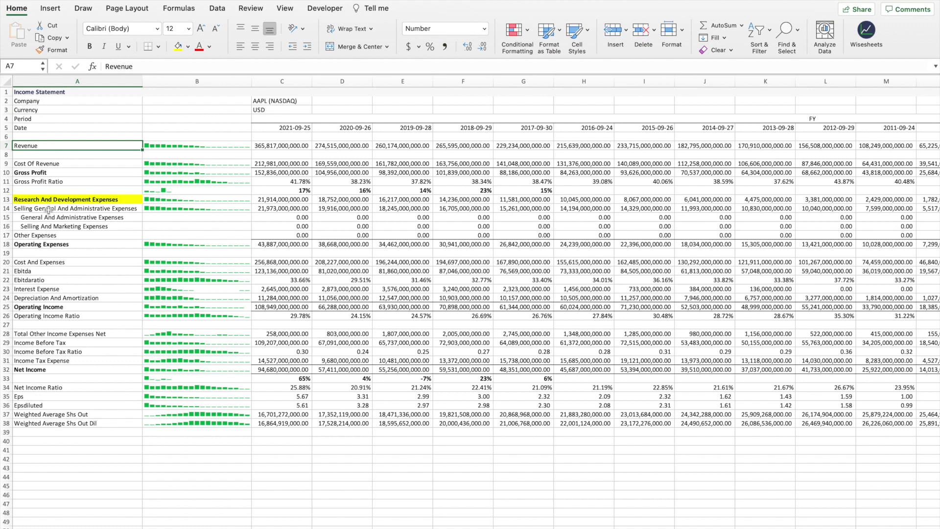
# - Examine the year-over-year growth formulas for Research And Development Expenses in row 12 and Net Income in row 33
pyautogui.click(297, 190)
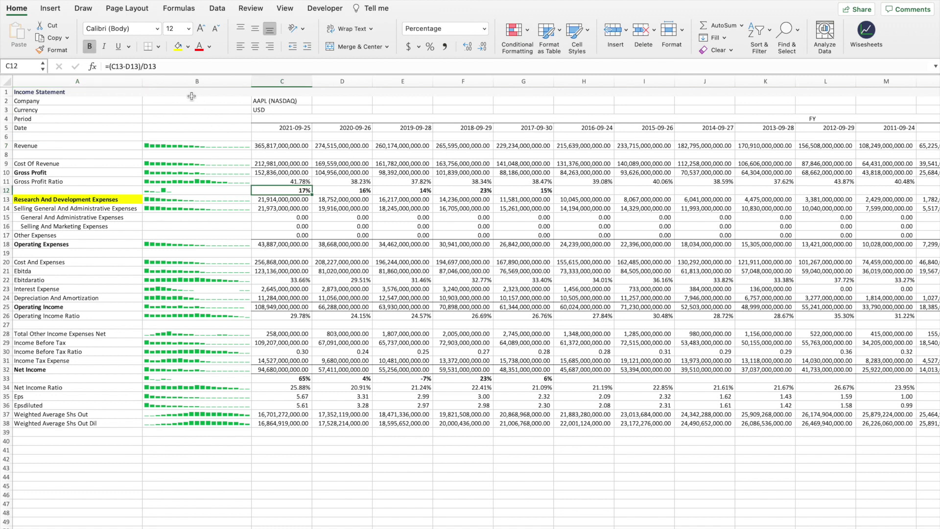
pyautogui.click(166, 67)
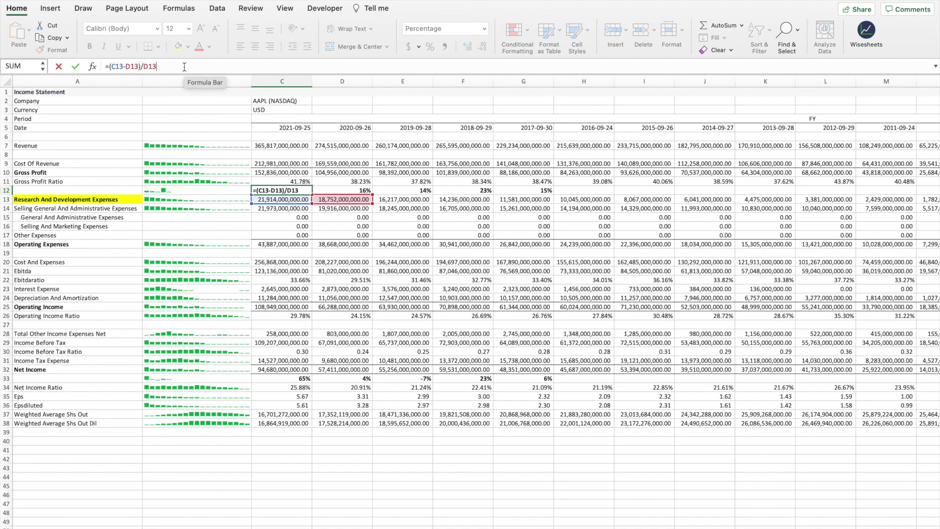
pyautogui.press('Return')
pyautogui.press('Up')
pyautogui.moveTo(323, 189); pyautogui.dragTo(515, 189)
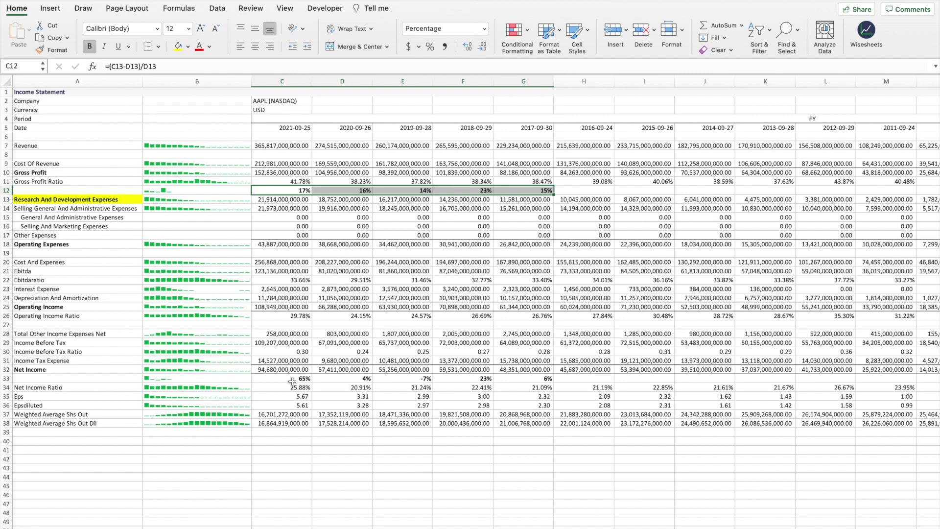
pyautogui.click(541, 190)
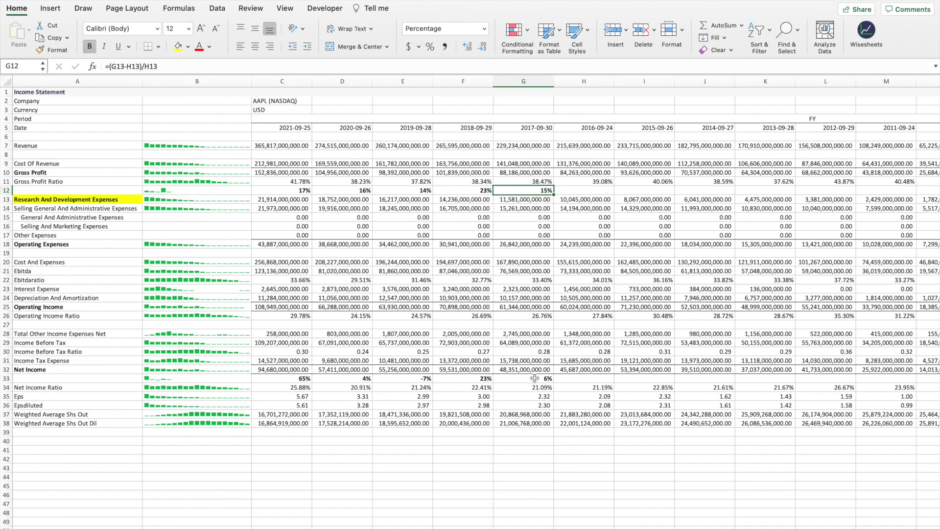
pyautogui.click(477, 188)
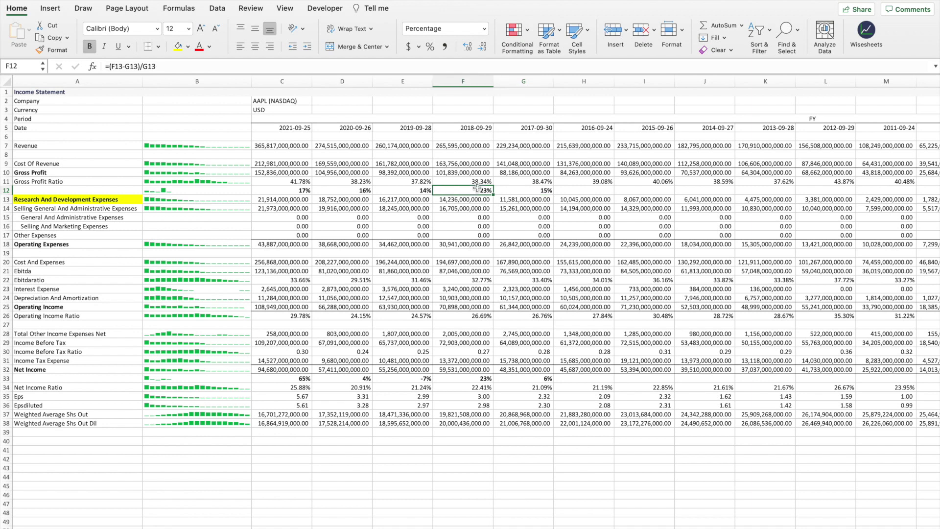
pyautogui.click(478, 378)
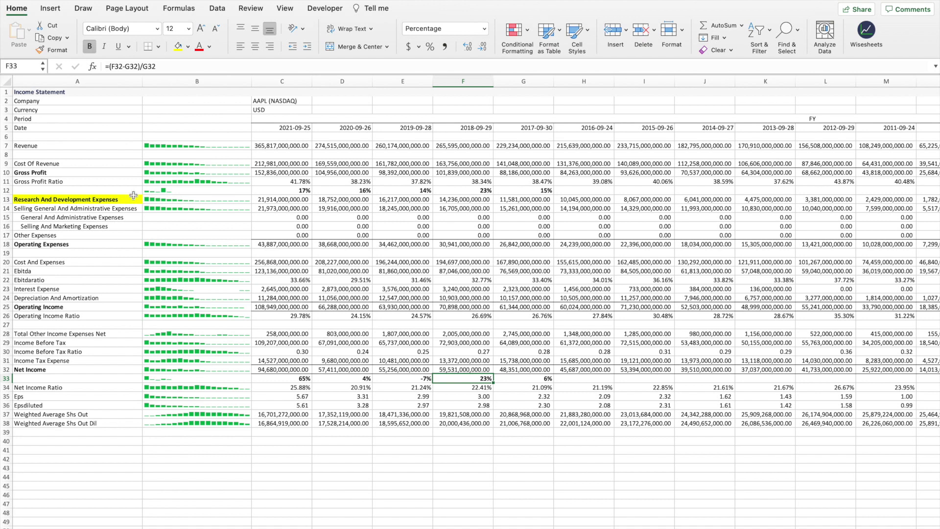
pyautogui.click(105, 199)
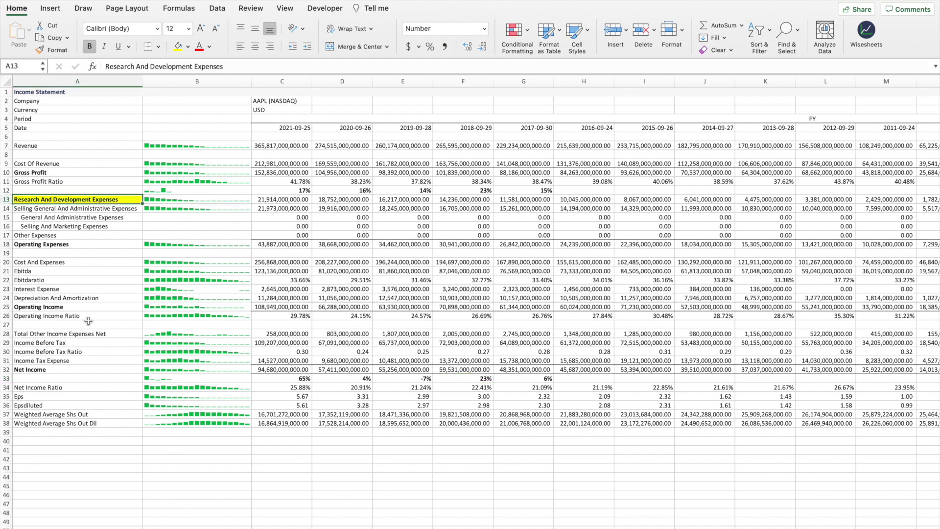
# - Open the Balance Sheet and review the 2021 current assets and non-current assets, from Cash And Cash Equivalents to Total Non Current Assets
pyautogui.hotkey('ctrl', 'pagedown')
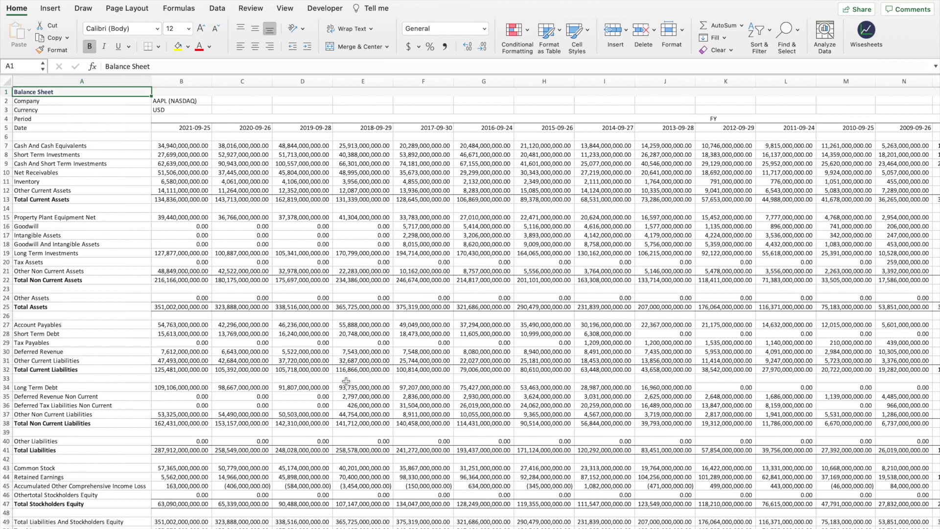
pyautogui.scroll(-4, 346, 378)
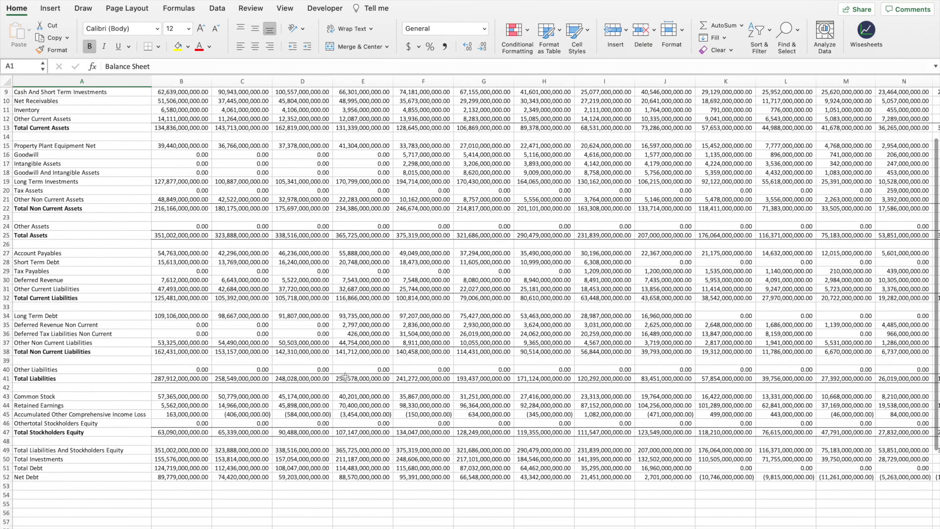
pyautogui.scroll(4, 346, 377)
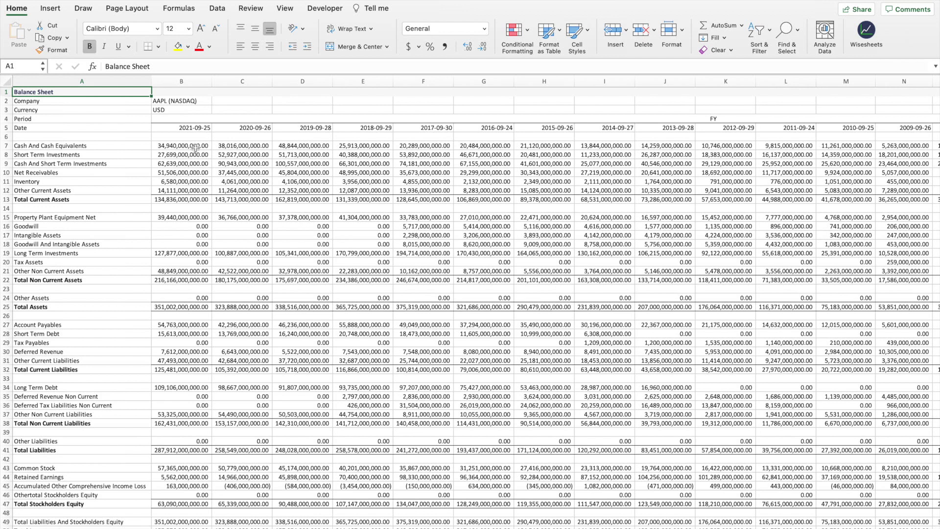
pyautogui.moveTo(195, 145); pyautogui.dragTo(192, 280)
pyautogui.click(192, 217)
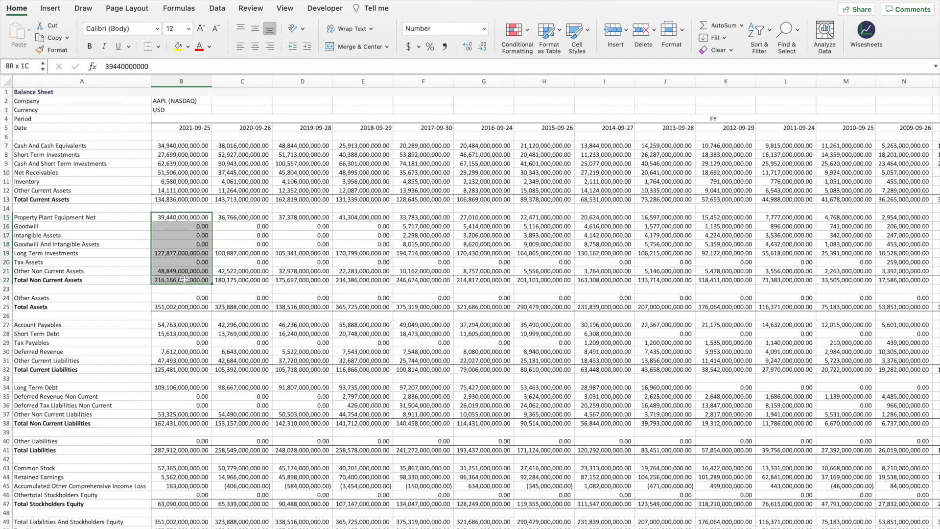
pyautogui.click(196, 144)
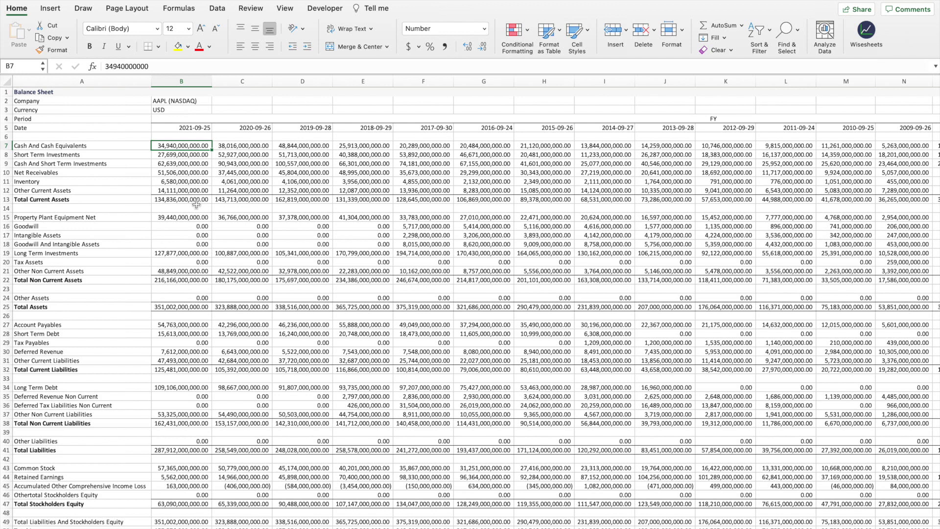
# - Review the 2021 current liabilities and the non-current liabilities from Long Term Debt to Total Non Current Liabilities
pyautogui.scroll(-3, 196, 204)
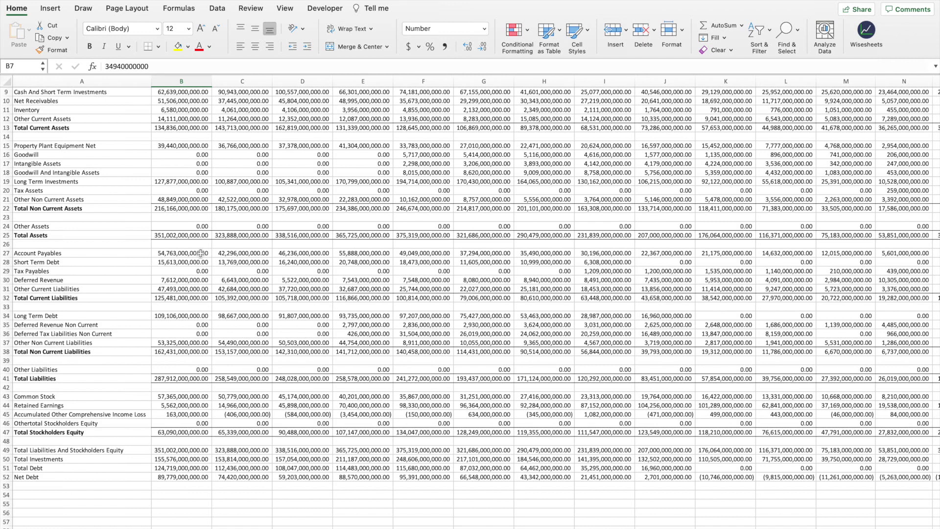
pyautogui.moveTo(201, 253); pyautogui.dragTo(197, 280)
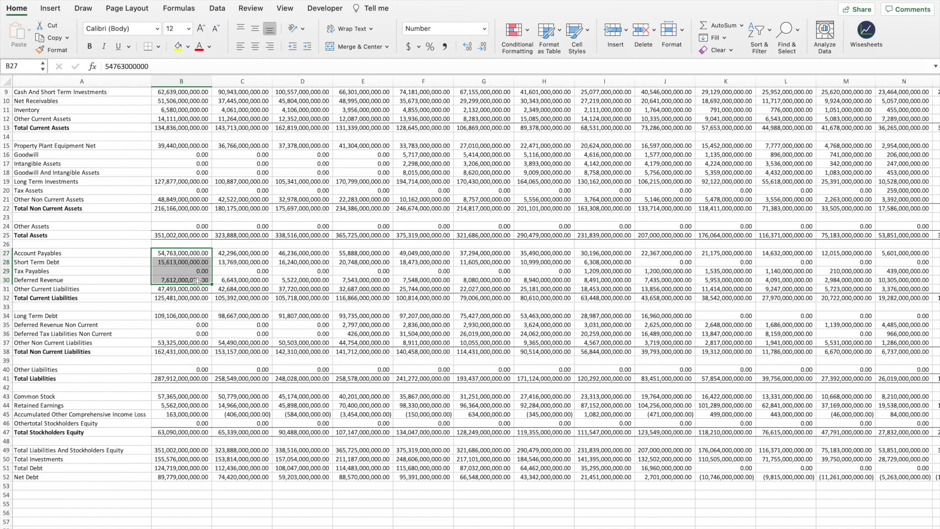
pyautogui.click(182, 315)
pyautogui.moveTo(182, 316); pyautogui.dragTo(181, 351)
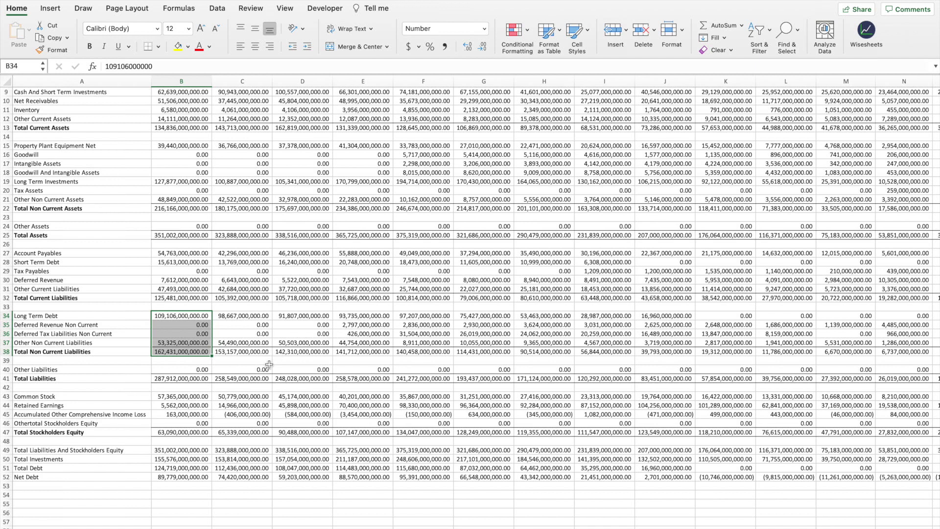
pyautogui.scroll(1, 268, 364)
pyautogui.scroll(-1, 234, 303)
# - Compare Total Assets, Total Liabilities and Total Stockholders Equity for 2021 on the balance sheet
pyautogui.click(194, 236)
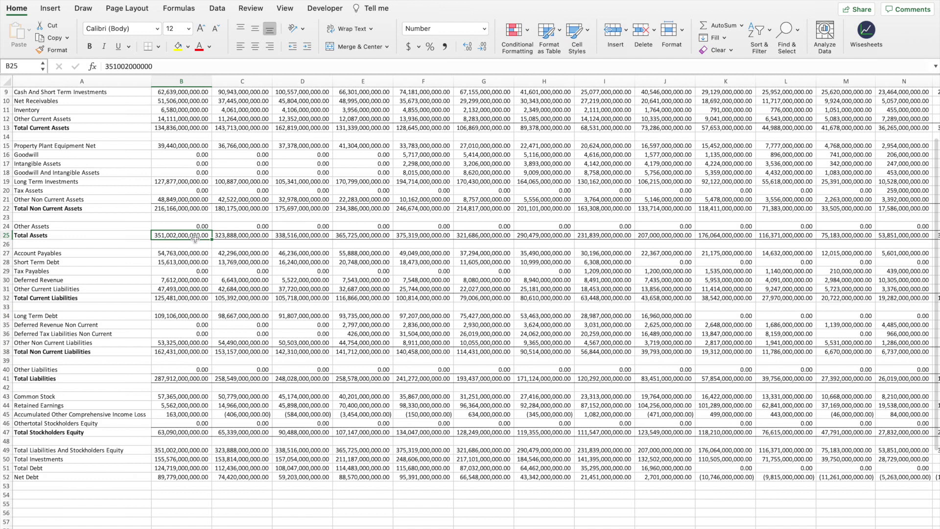
pyautogui.click(179, 325)
pyautogui.click(174, 370)
pyautogui.click(173, 379)
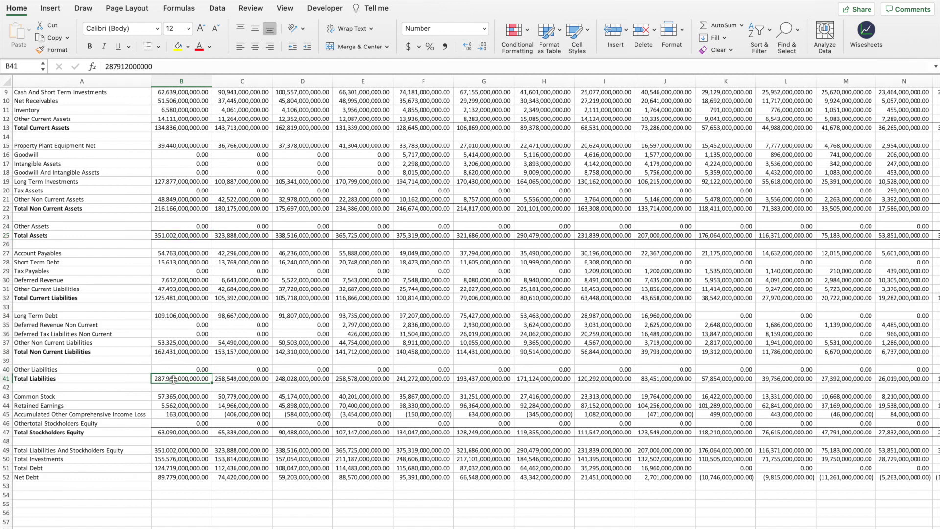
pyautogui.click(178, 433)
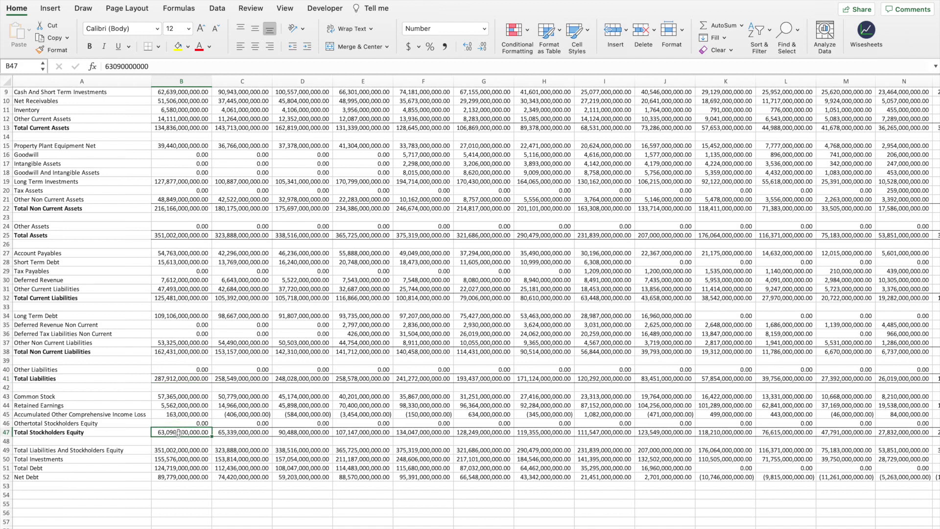
pyautogui.scroll(3, 178, 433)
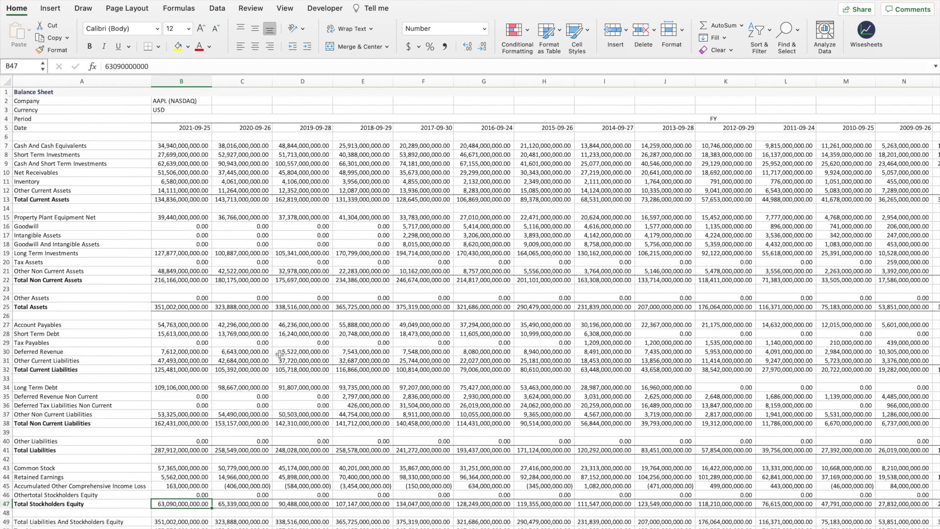
pyautogui.scroll(-3, 280, 328)
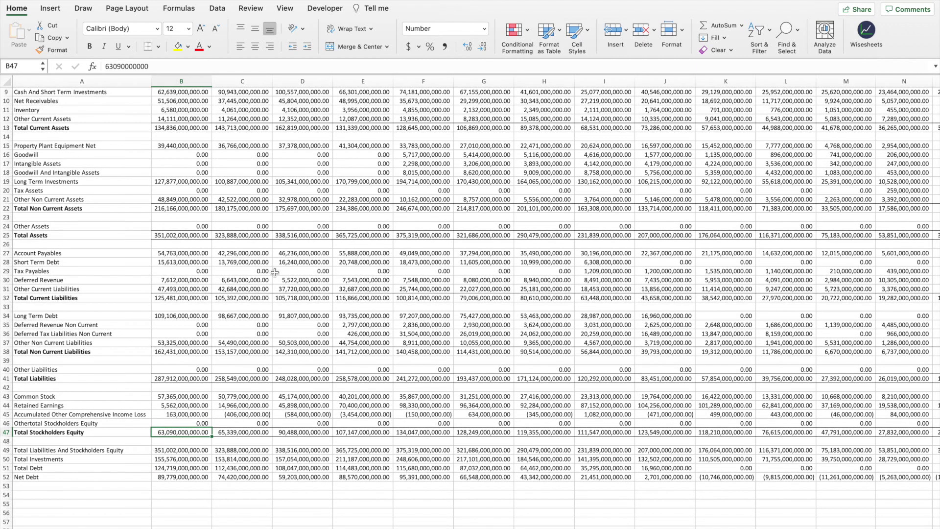
pyautogui.scroll(3, 275, 272)
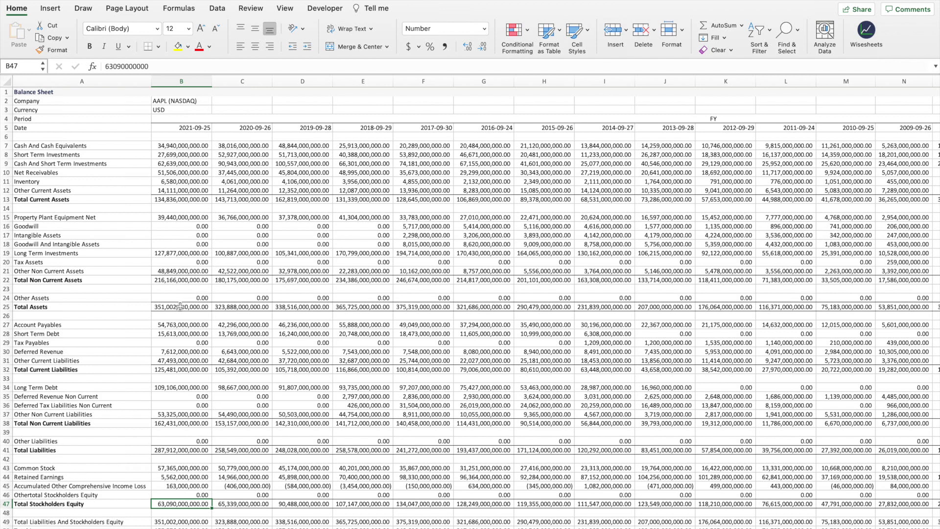
# - Examine Total Assets from 2021 back to 2014, the non-current asset items, and Property Plant Equipment Net for 2021 to 2019
pyautogui.moveTo(180, 306); pyautogui.dragTo(636, 302)
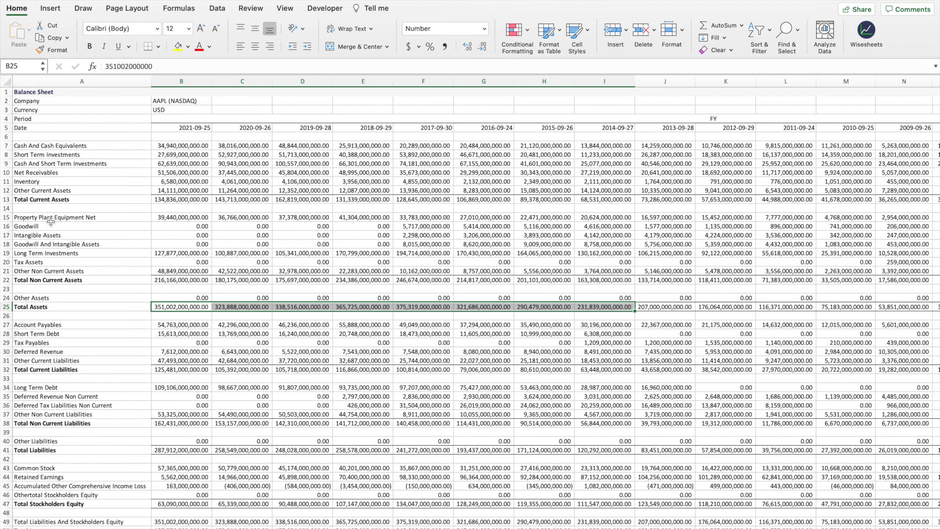
pyautogui.moveTo(53, 218); pyautogui.dragTo(56, 266)
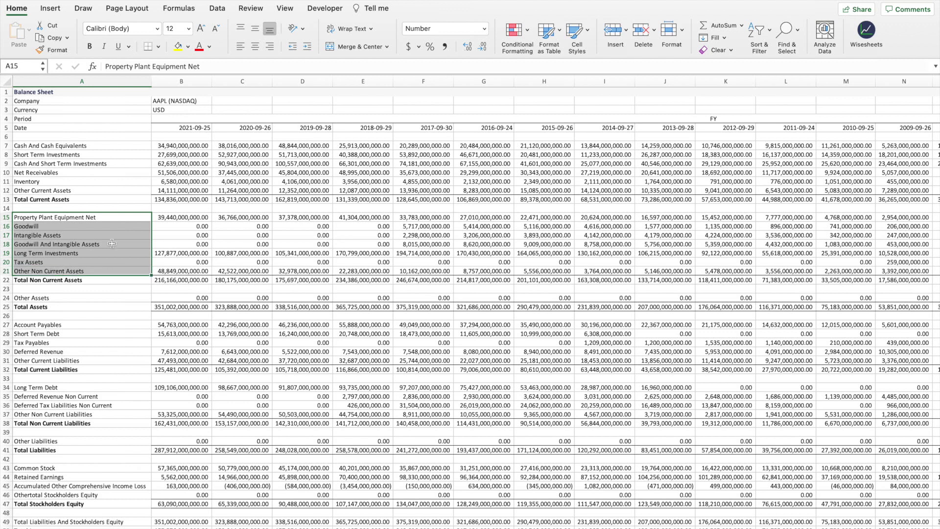
pyautogui.moveTo(174, 216); pyautogui.dragTo(290, 216)
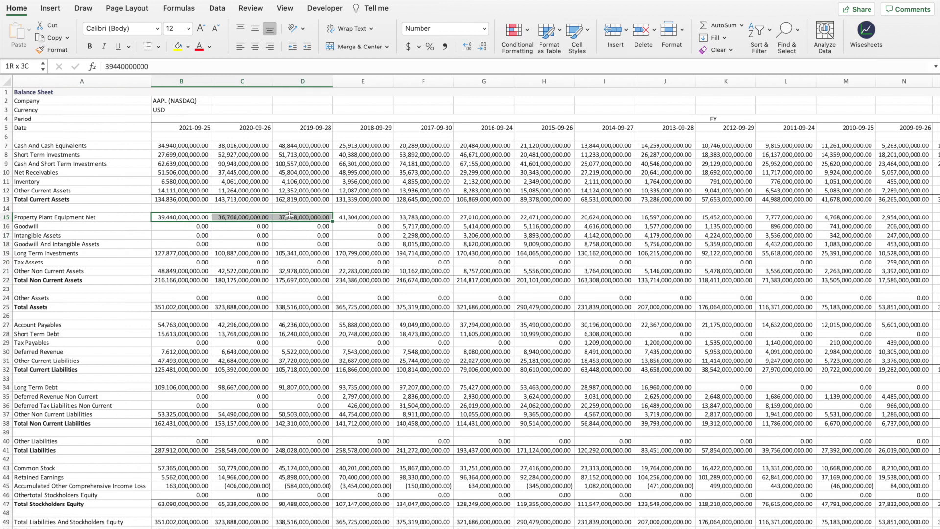
# - Examine the current liability items from 2021 back to 2016 and Property Plant Equipment Net from 2021 back to 2018
pyautogui.scroll(-3, 290, 215)
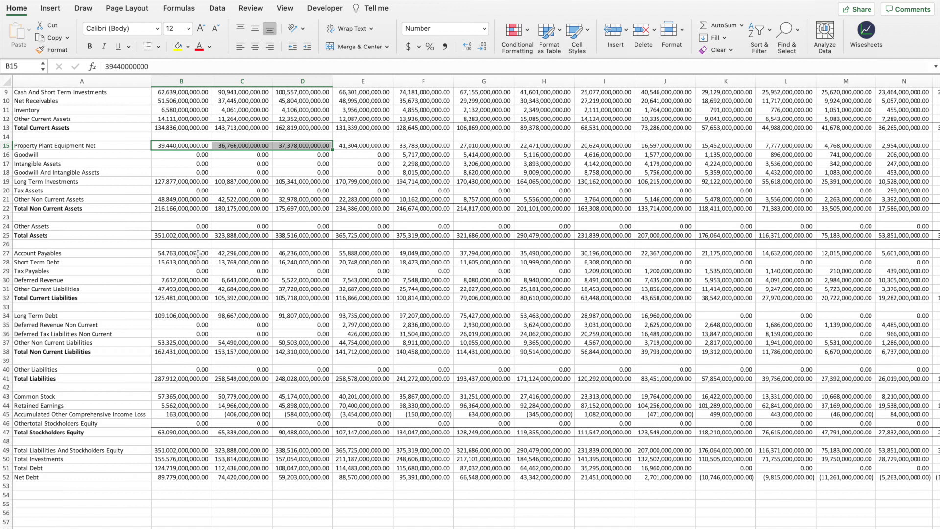
pyautogui.moveTo(198, 253); pyautogui.dragTo(470, 290)
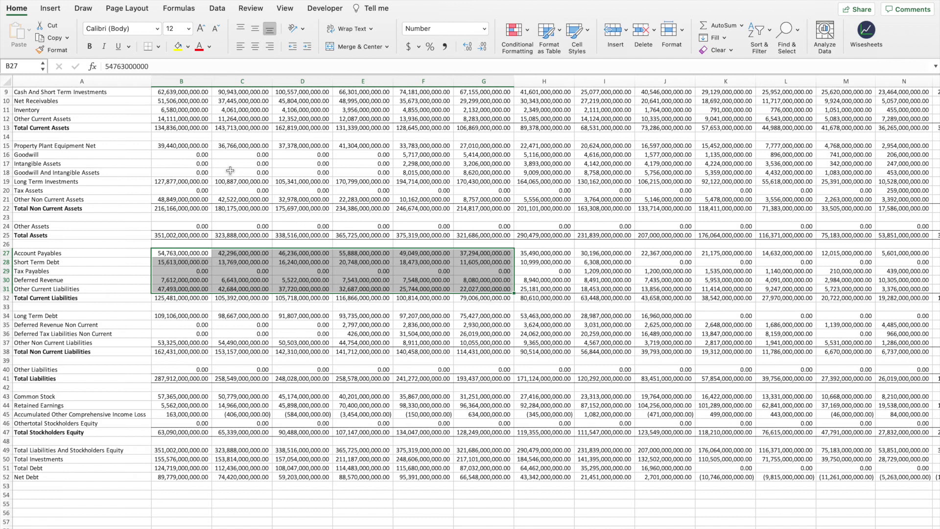
pyautogui.click(189, 145)
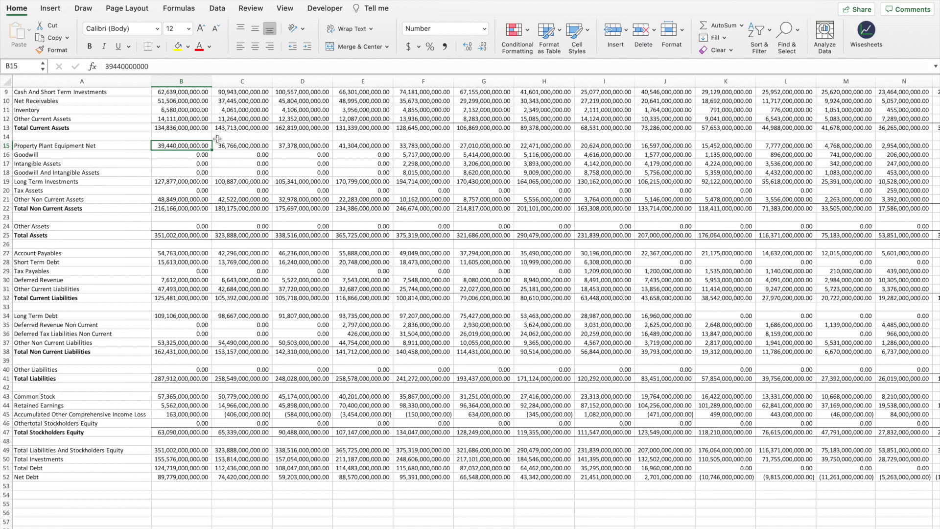
pyautogui.moveTo(191, 145); pyautogui.dragTo(364, 146)
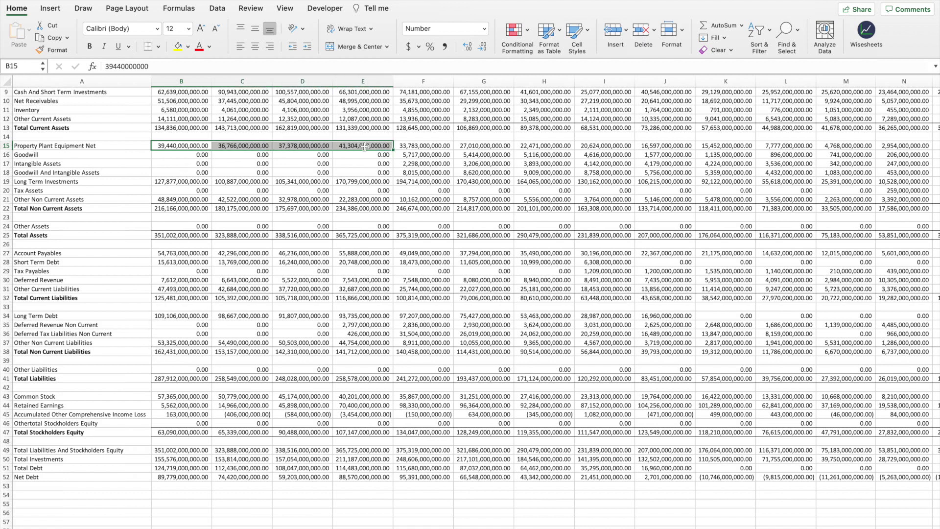
# - Revisit the Revenue and Net Income rows on the income statement for comparison with the balance sheet
pyautogui.scroll(4, 130, 152)
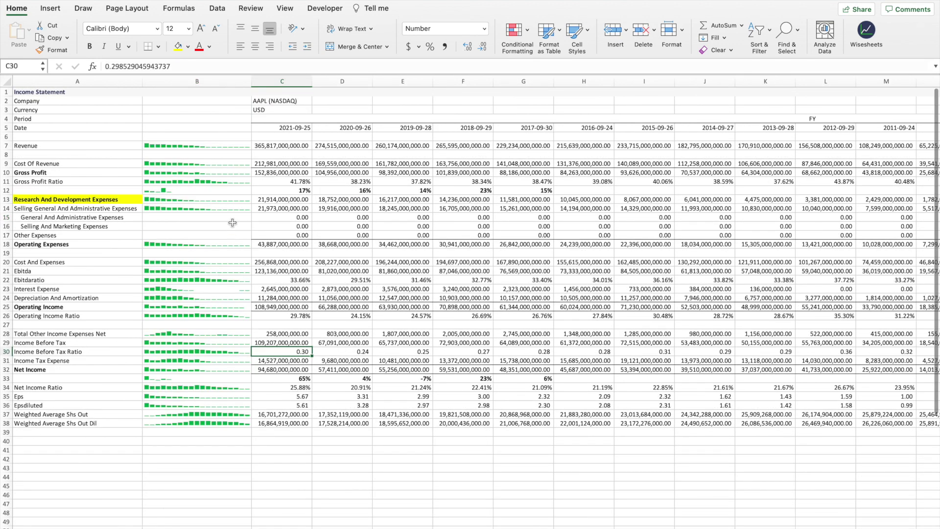
pyautogui.click(71, 145)
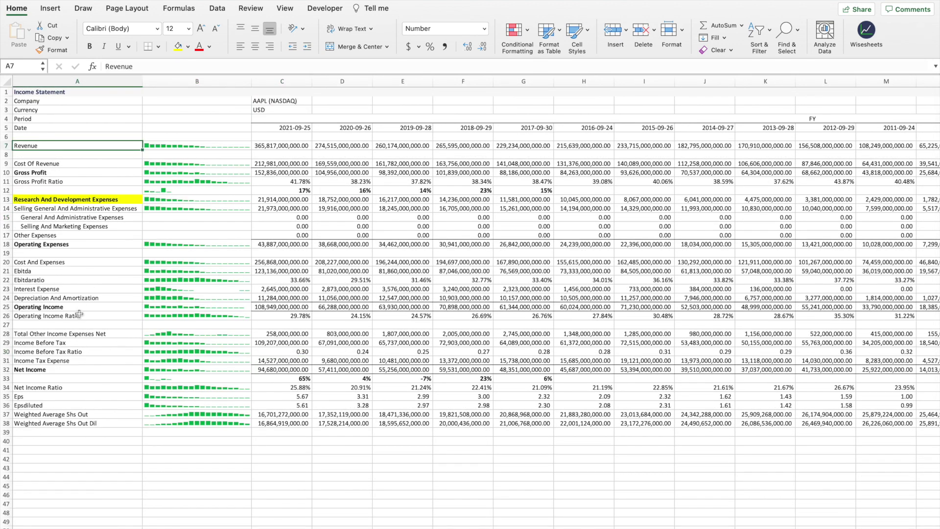
pyautogui.click(69, 369)
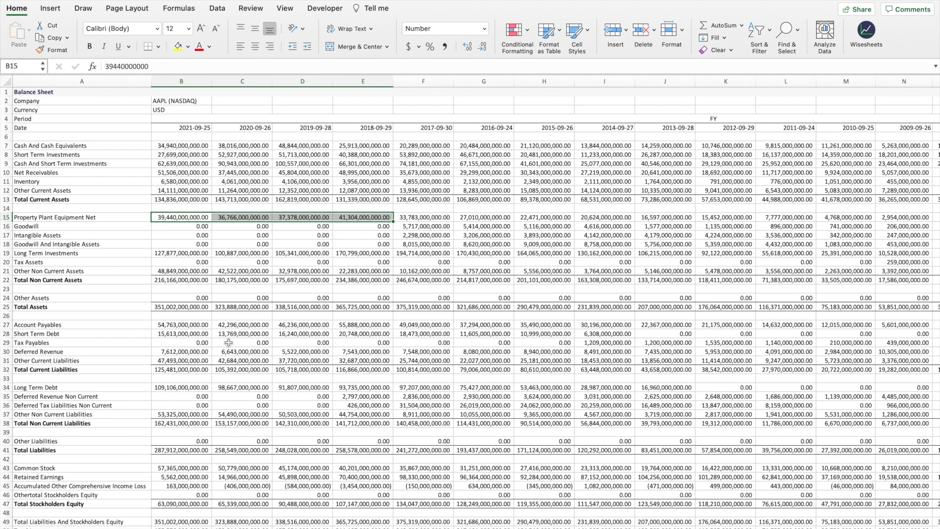
# - On the balance sheet, examine the 2021 non-current liabilities and the Total Stockholders Equity trend between 2013 and 2021
pyautogui.scroll(-5, 228, 342)
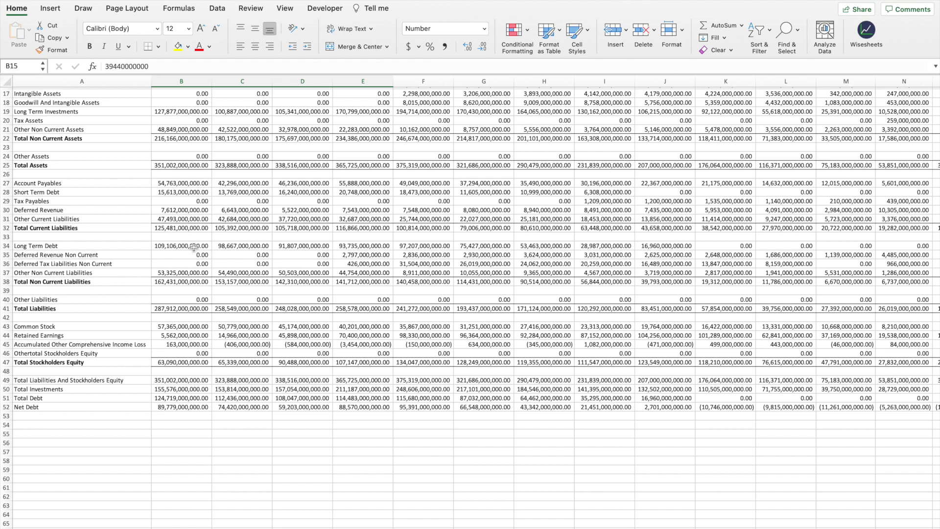
pyautogui.moveTo(194, 247); pyautogui.dragTo(201, 282)
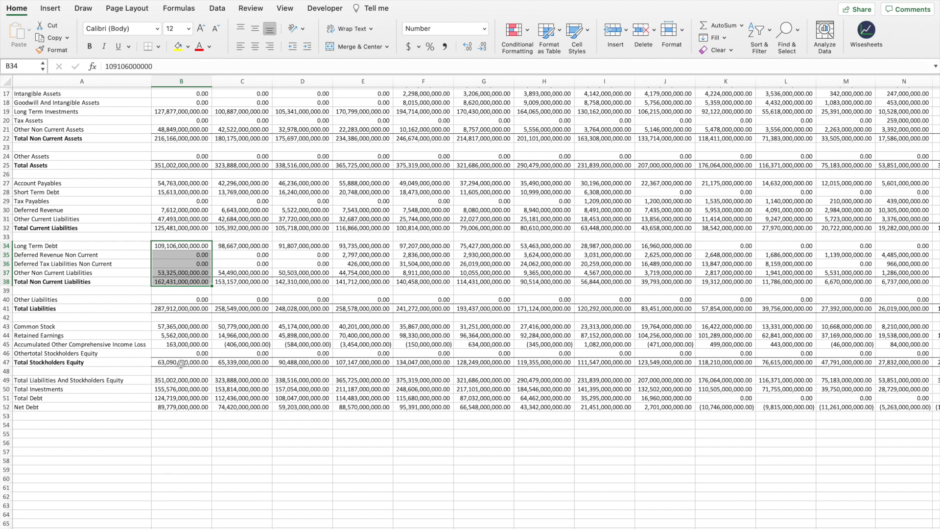
pyautogui.moveTo(181, 363); pyautogui.dragTo(653, 364)
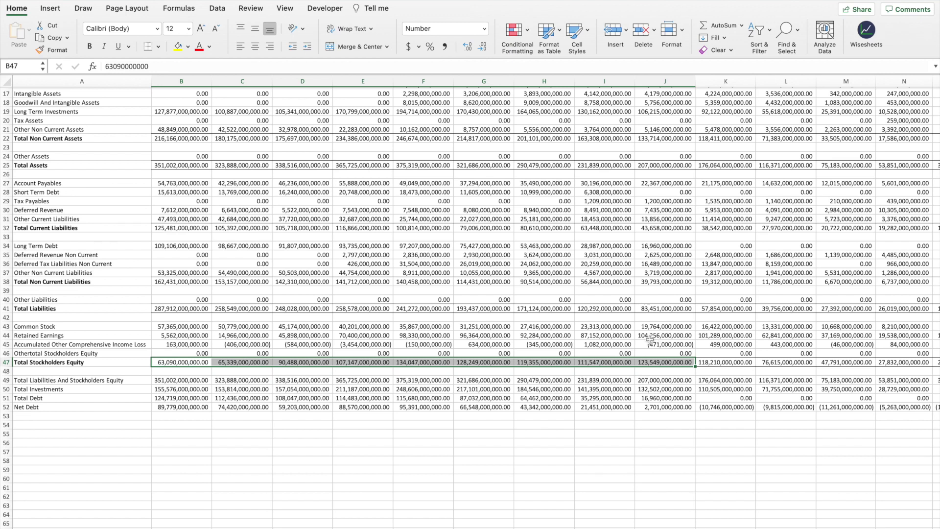
pyautogui.scroll(3, 652, 338)
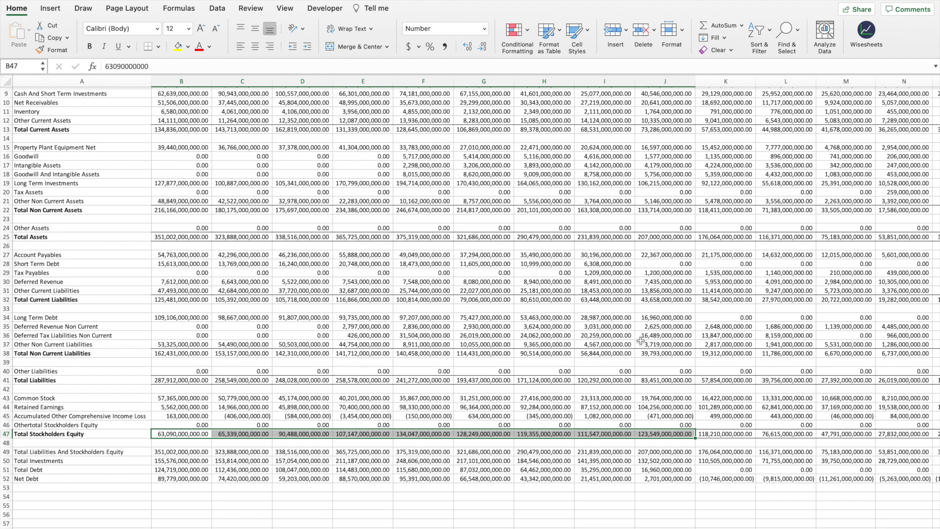
pyautogui.scroll(-5, 641, 340)
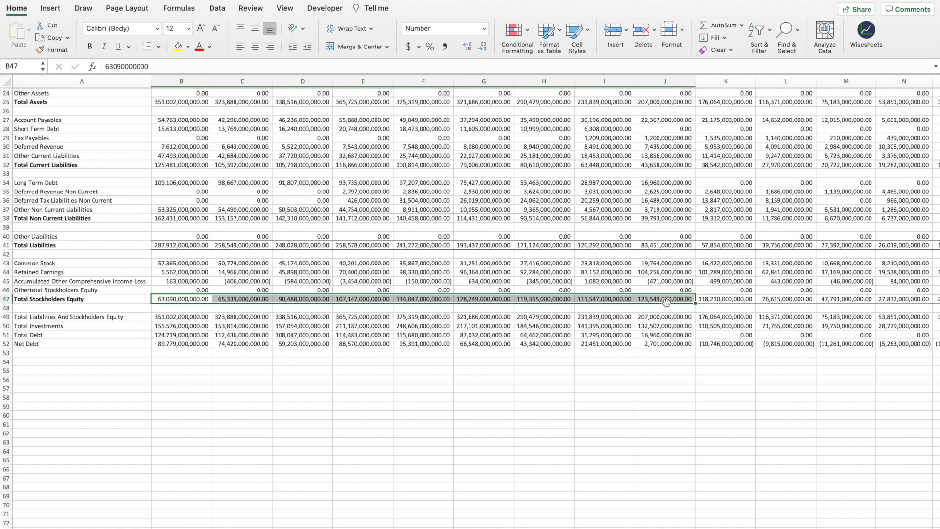
pyautogui.moveTo(662, 297); pyautogui.dragTo(190, 298)
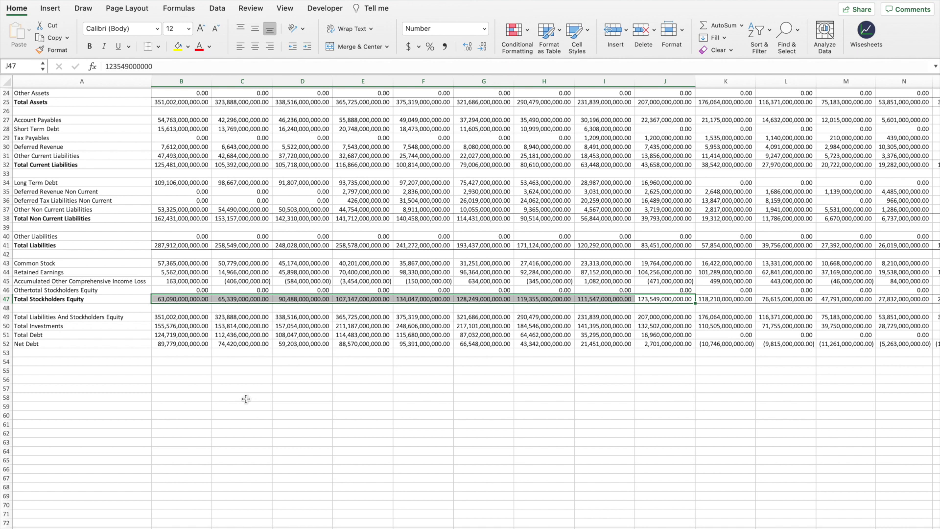
# - Open the Cash Flow statement and review the 2021 operating activities from Net Income to Net Cash Provided By Operating Activities
pyautogui.hotkey('ctrl', 'pagedown')
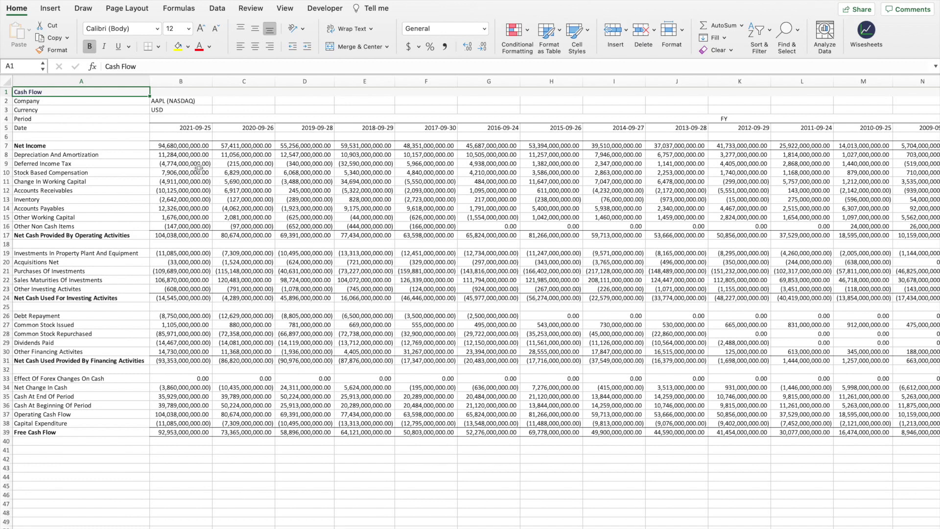
pyautogui.click(181, 145)
pyautogui.moveTo(182, 155); pyautogui.dragTo(182, 236)
pyautogui.click(326, 244)
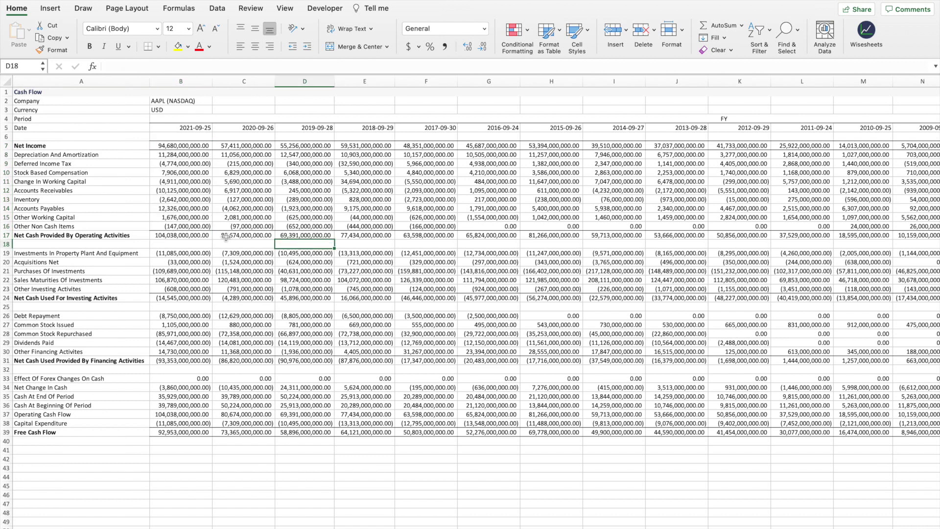
pyautogui.click(196, 237)
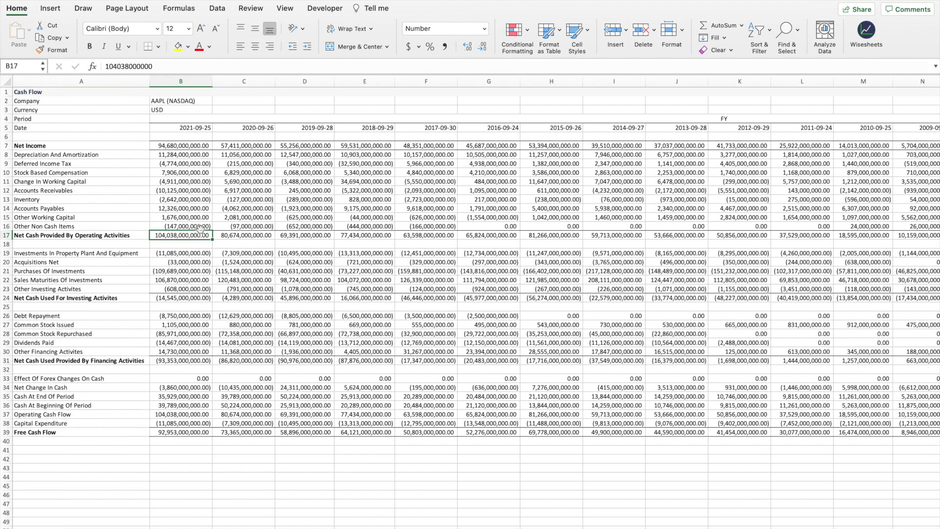
pyautogui.click(200, 144)
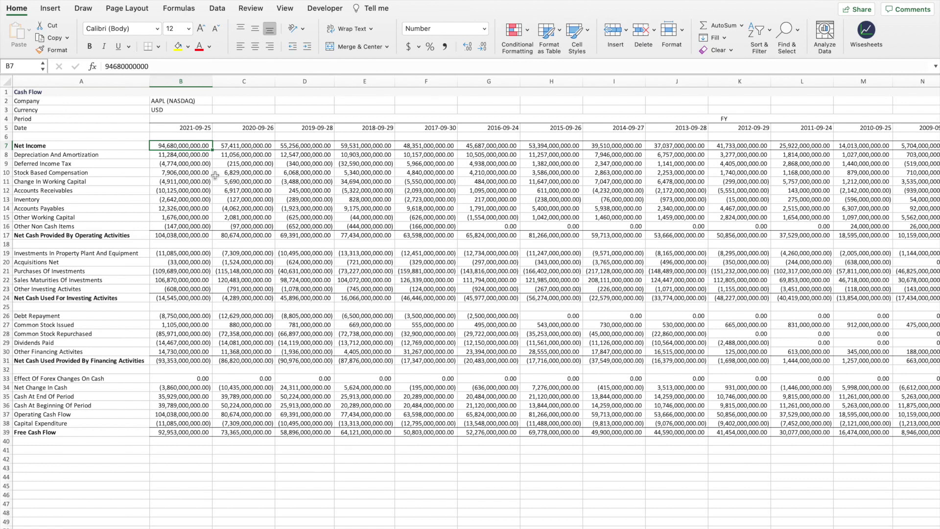
pyautogui.click(197, 158)
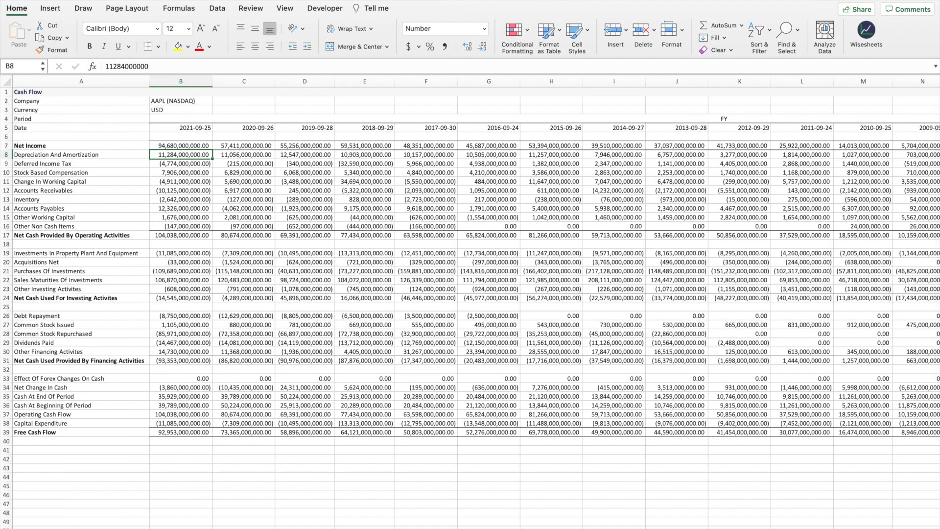
# - Revisit the income statement, and examine the 2021 cash flow adjustments from Deferred Income Tax to Net Cash Provided By Operating Activities
pyautogui.hotkey('ctrl', 'pageup')
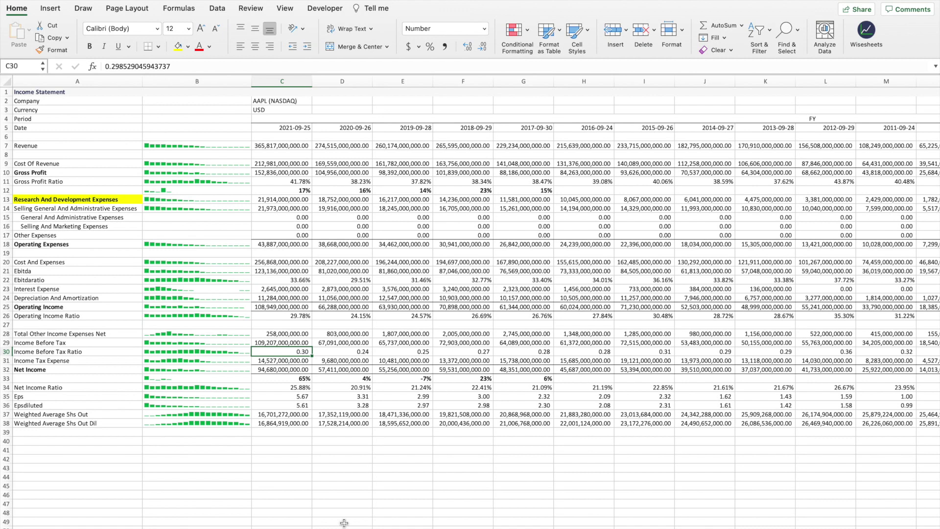
pyautogui.hotkey('ctrl', 'pagedown')
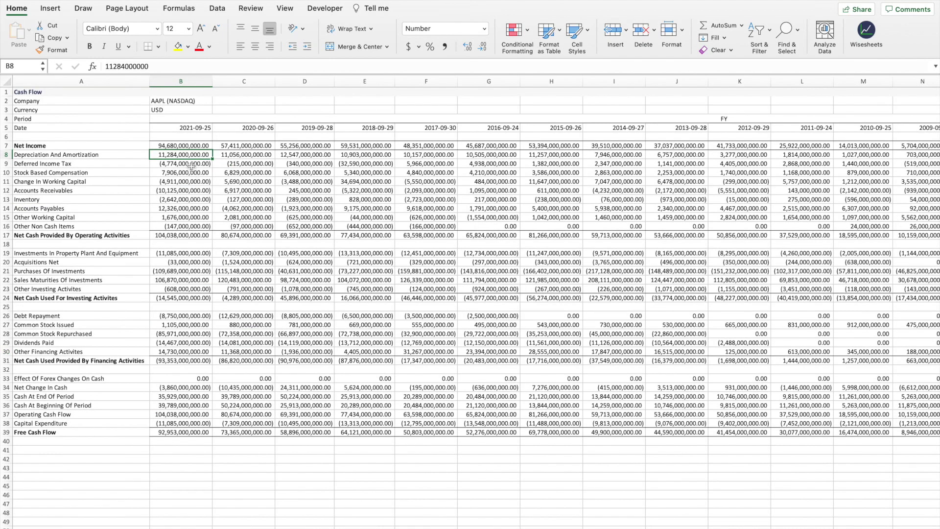
pyautogui.click(191, 167)
pyautogui.moveTo(191, 169); pyautogui.dragTo(186, 200)
pyautogui.click(186, 219)
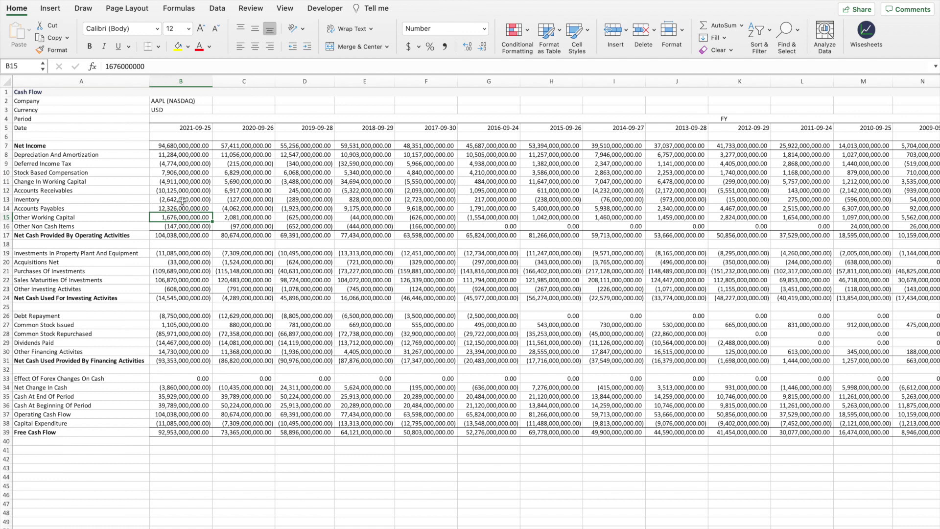
pyautogui.click(182, 198)
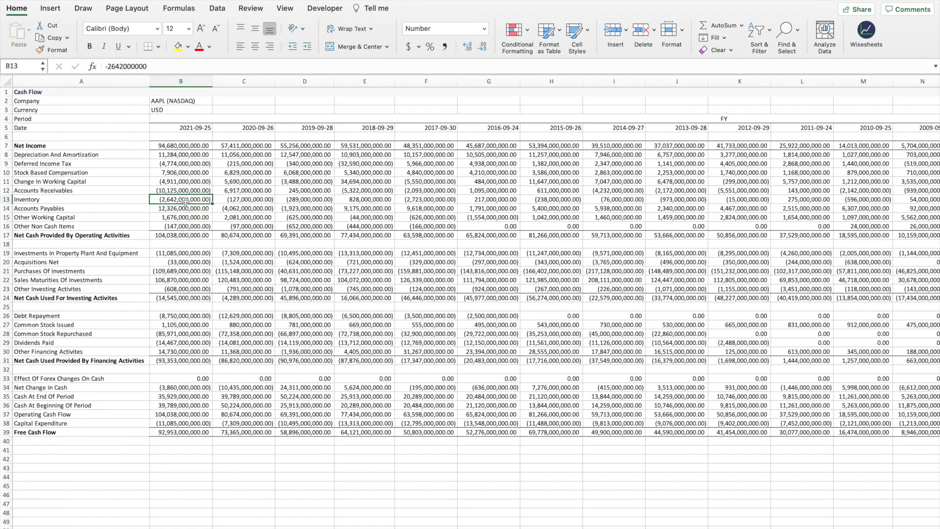
pyautogui.click(185, 210)
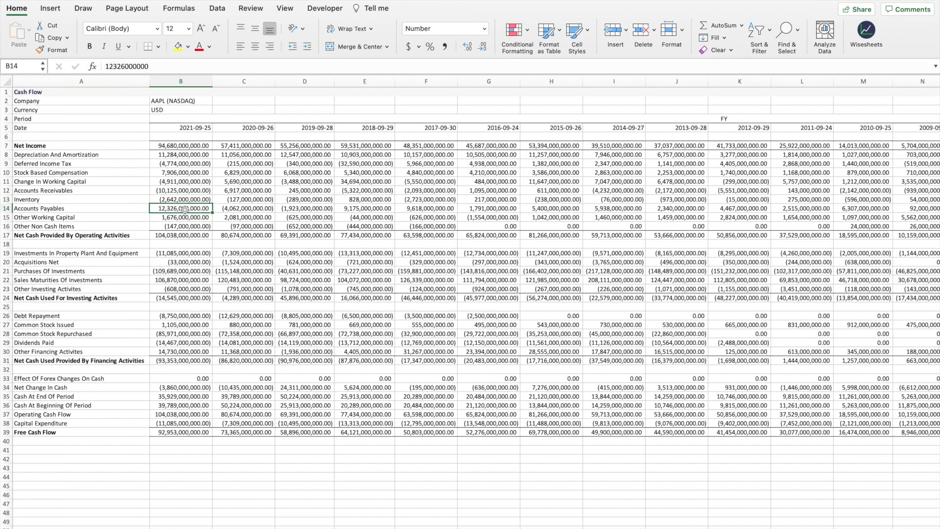
pyautogui.click(183, 235)
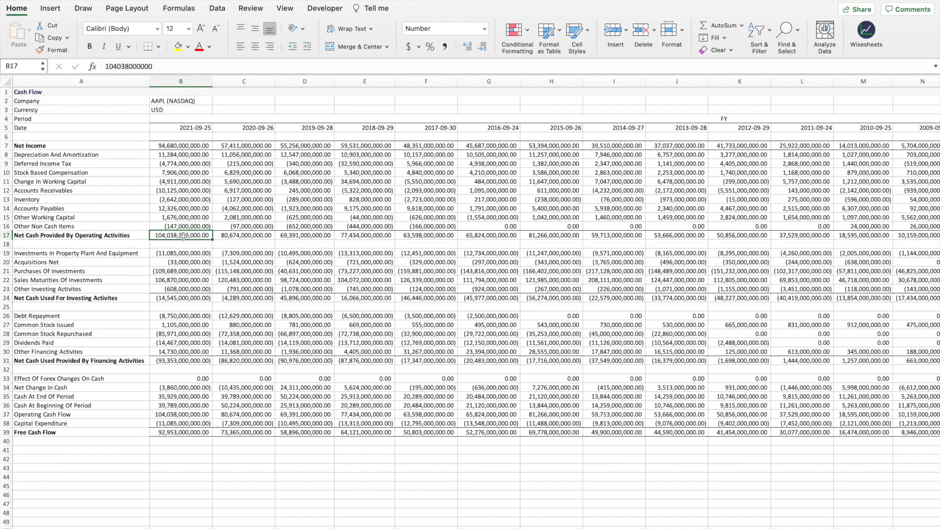
# - Examine the 2021 Net Cash Used For Investing Activities and the items composing it, from Investments In Property Plant And Equipment to Other Investing Activities
pyautogui.click(83, 298)
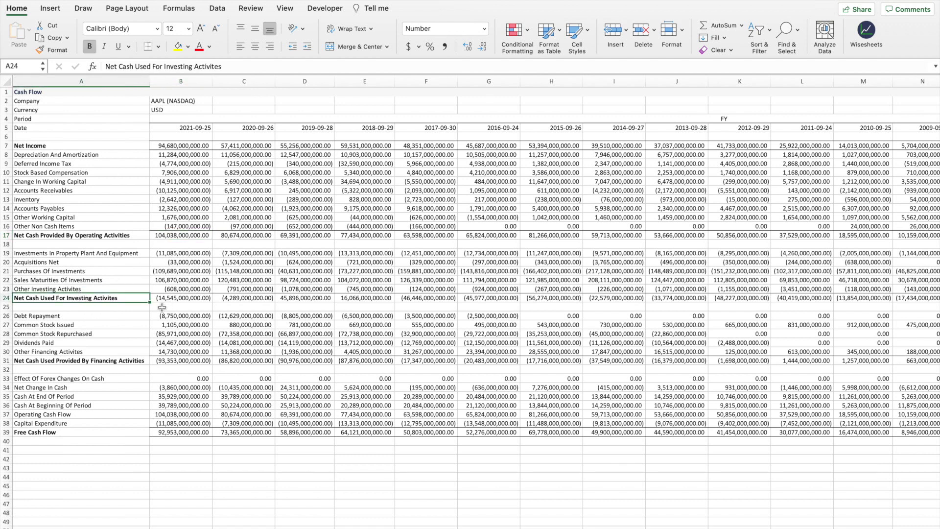
pyautogui.click(198, 300)
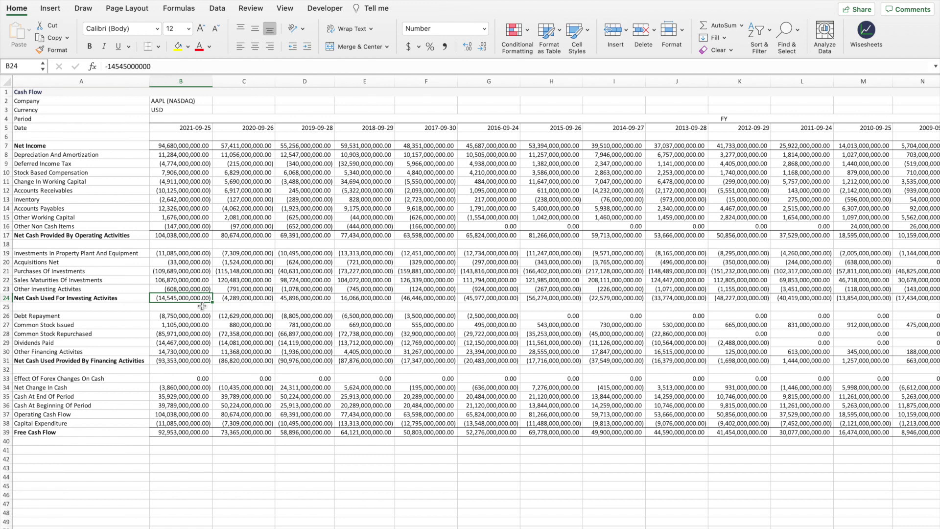
pyautogui.click(122, 254)
pyautogui.moveTo(121, 254); pyautogui.dragTo(115, 287)
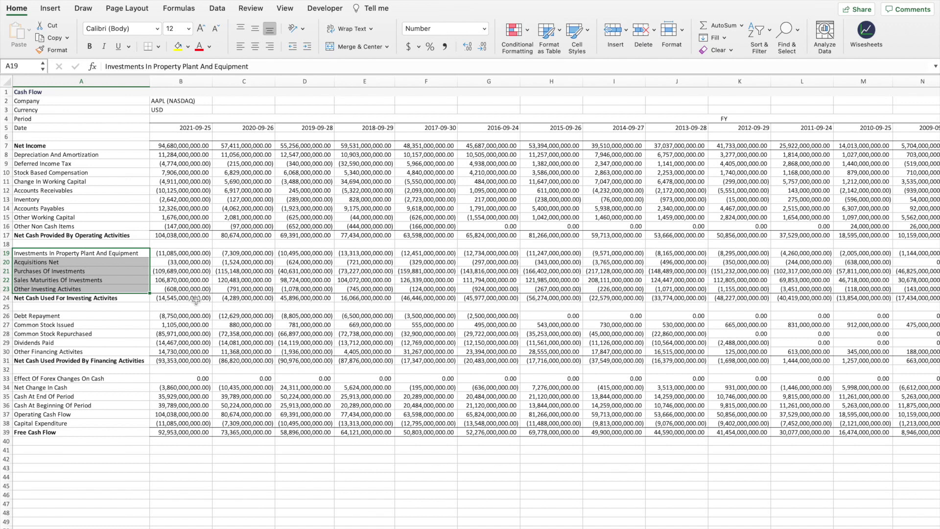
# - Examine the net financing cash flow from 2021 back to 2017 and the 2021 Debt Repayment, Common Stock Issued and Dividends Paid items
pyautogui.click(145, 361)
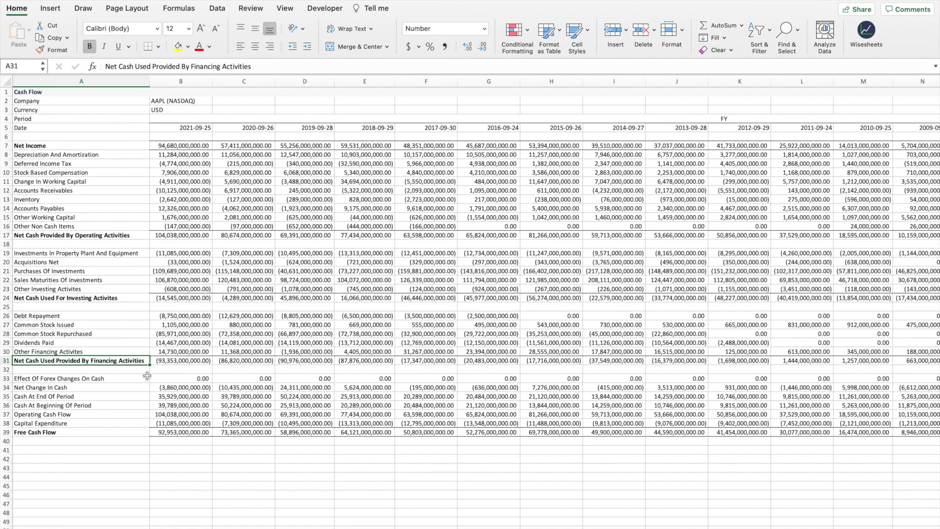
pyautogui.click(192, 361)
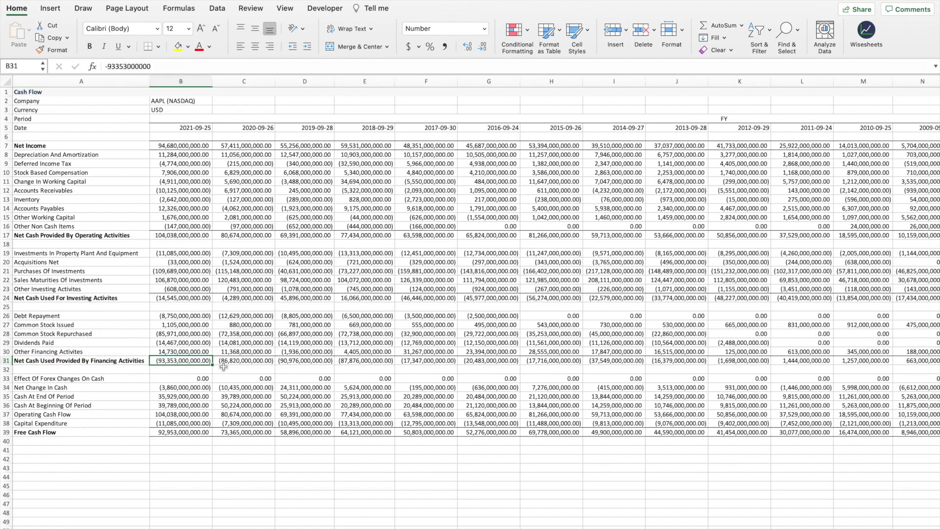
pyautogui.moveTo(186, 361); pyautogui.dragTo(430, 361)
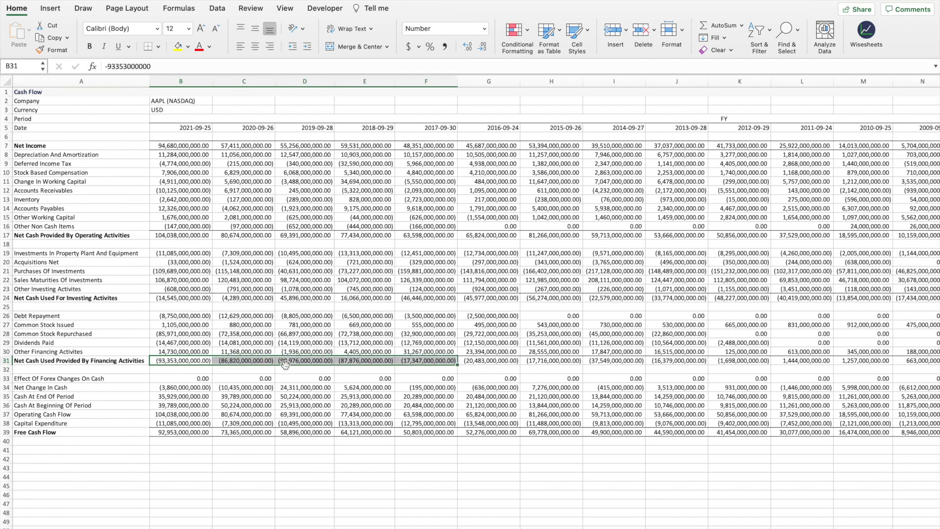
pyautogui.click(224, 381)
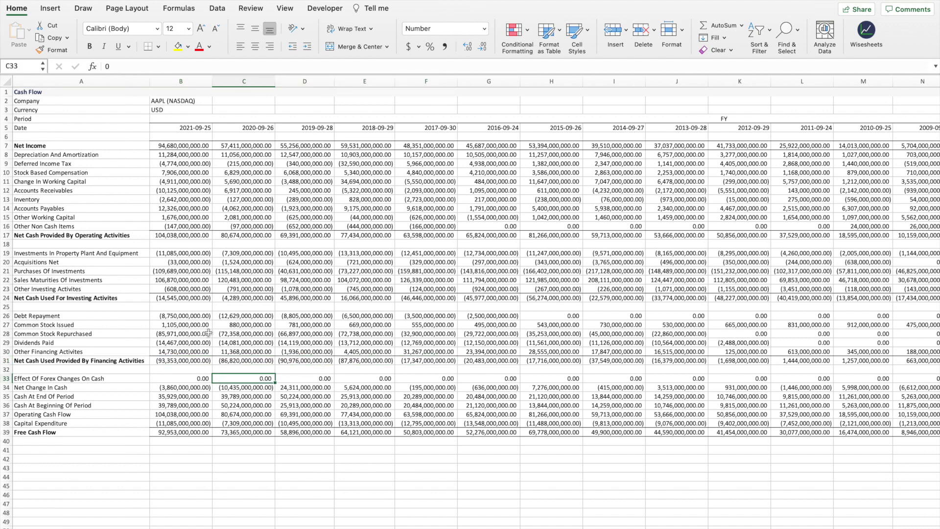
pyautogui.click(196, 317)
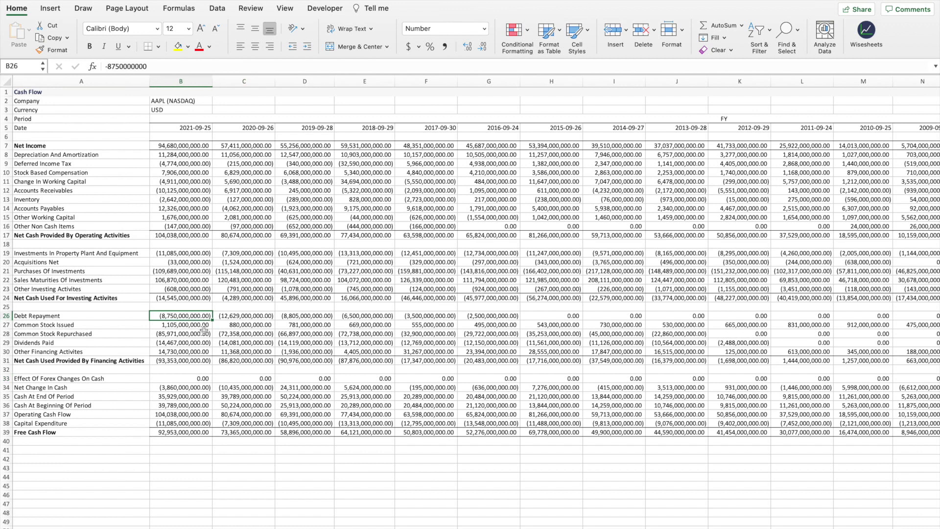
pyautogui.click(195, 327)
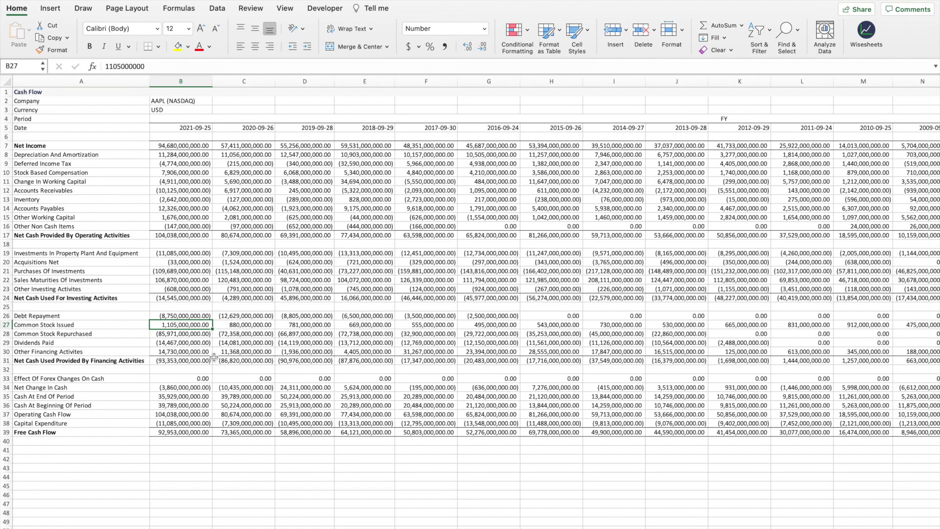
pyautogui.click(187, 345)
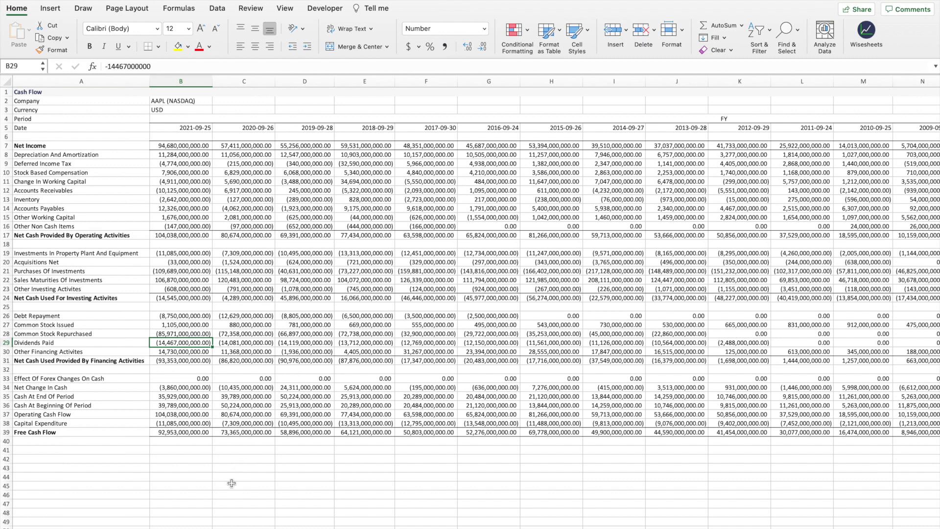
# - Review how 2021 Free Cash Flow derives from Operating Cash Flow and Capital Expenditure, and examine its trend from 2021 back to 2013
pyautogui.moveTo(190, 434); pyautogui.dragTo(357, 435)
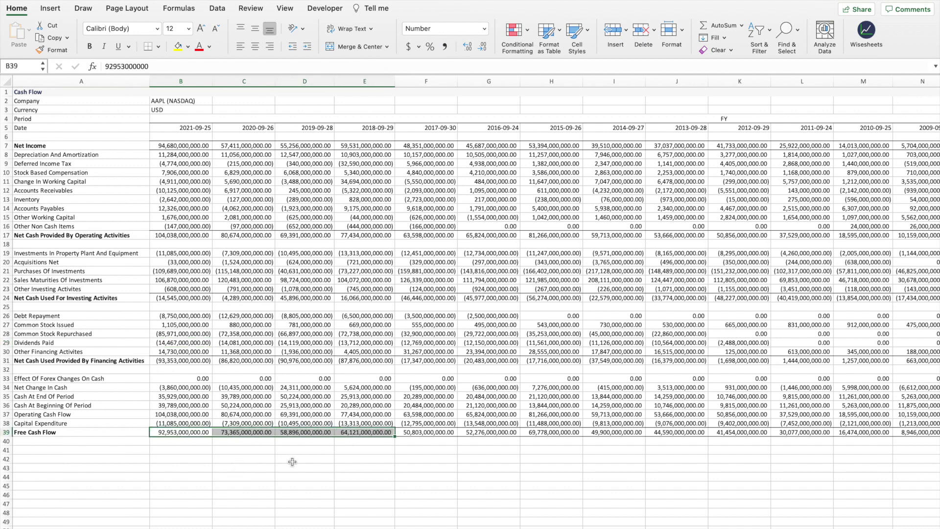
pyautogui.click(187, 413)
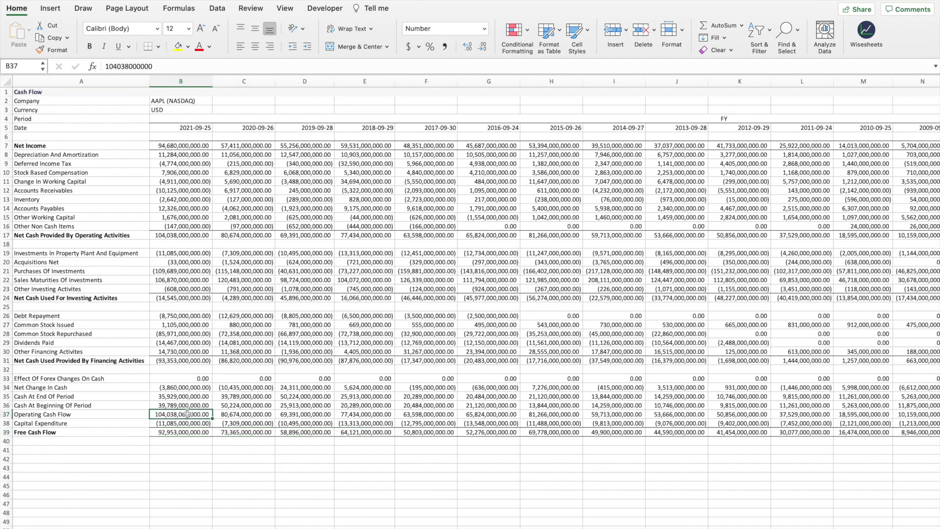
pyautogui.click(195, 431)
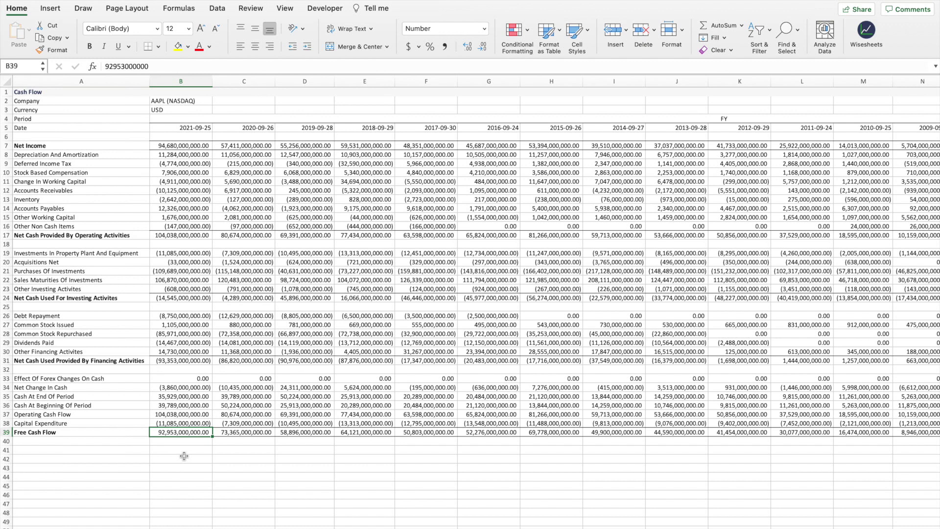
pyautogui.click(98, 422)
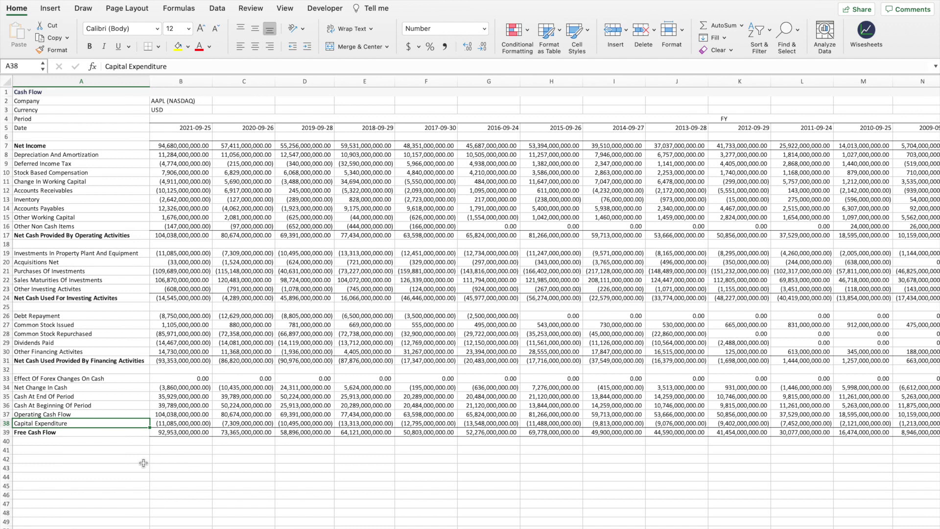
pyautogui.moveTo(177, 435); pyautogui.dragTo(676, 433)
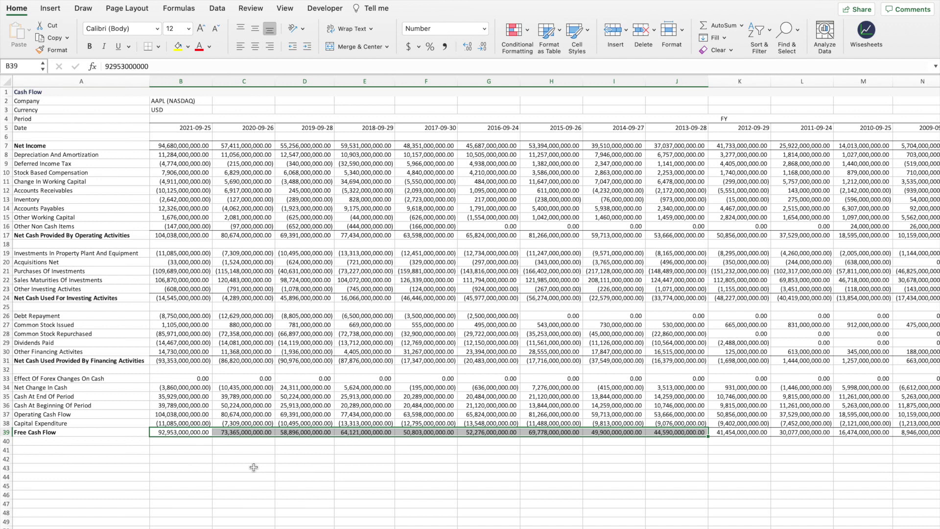
# - Open the Key Metrics sheet and examine the Roe, Roic and Dividend Yield rows
pyautogui.hotkey('ctrl', 'pagedown')
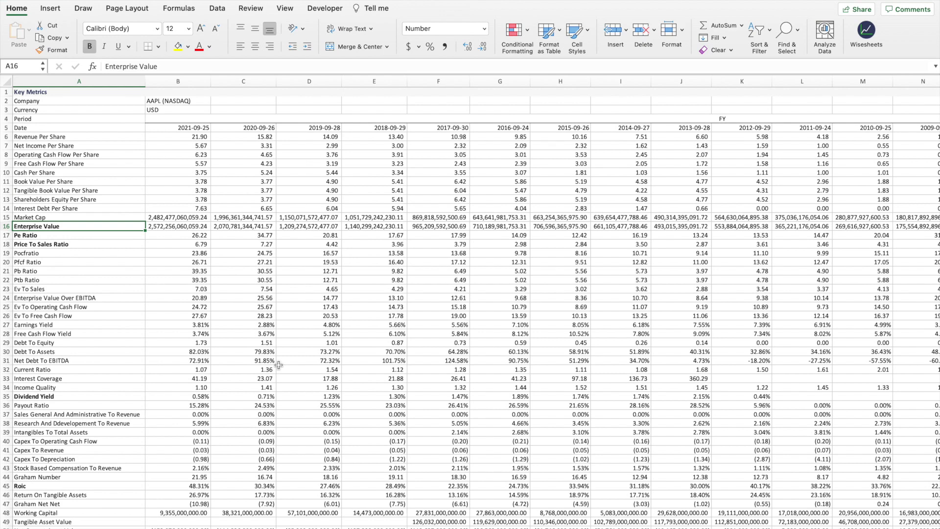
pyautogui.scroll(-3, 253, 345)
pyautogui.scroll(3, 220, 334)
pyautogui.scroll(-8, 152, 311)
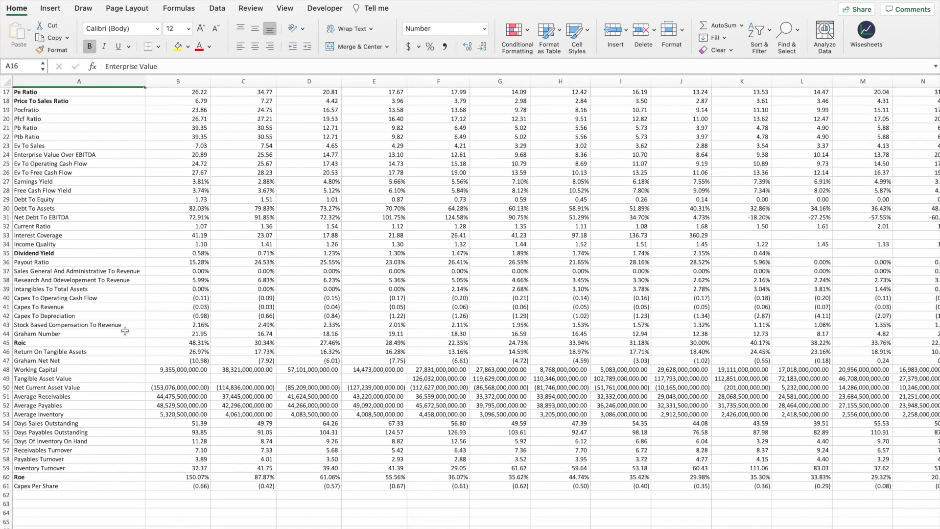
pyautogui.click(51, 477)
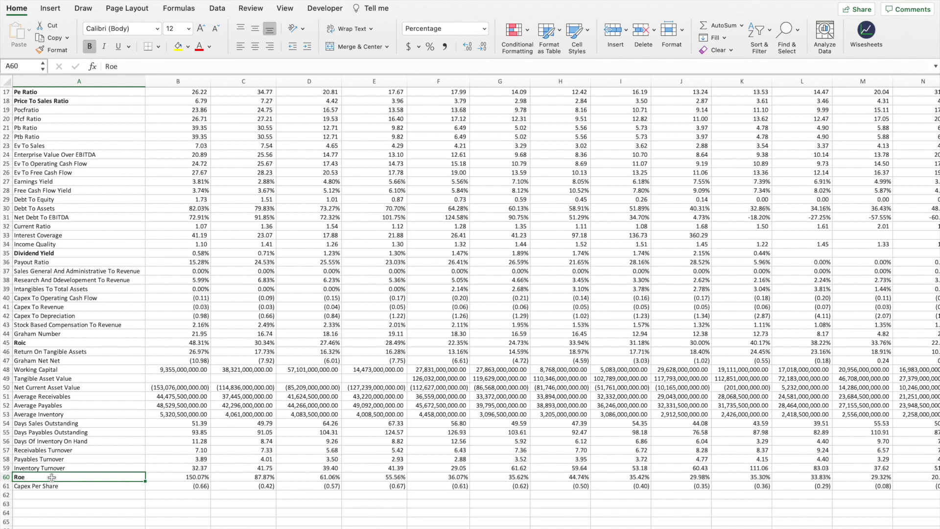
pyautogui.click(64, 344)
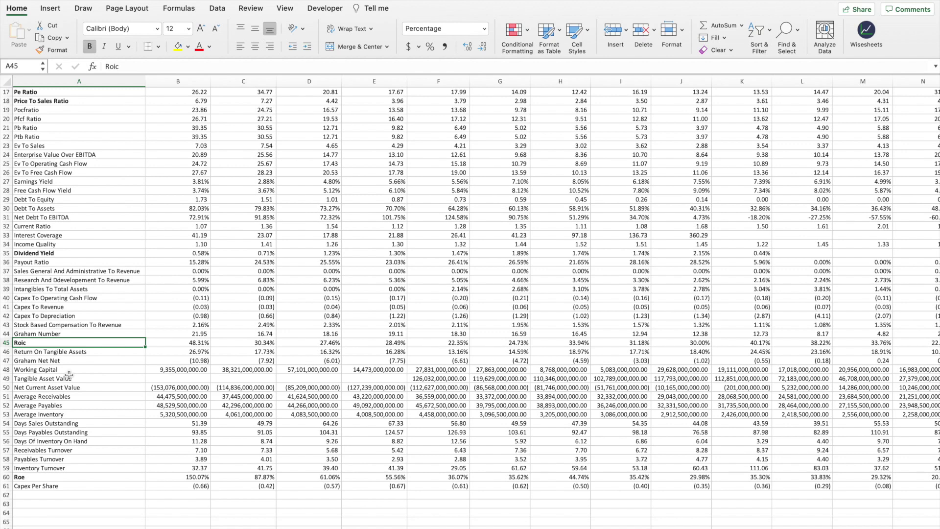
pyautogui.click(81, 253)
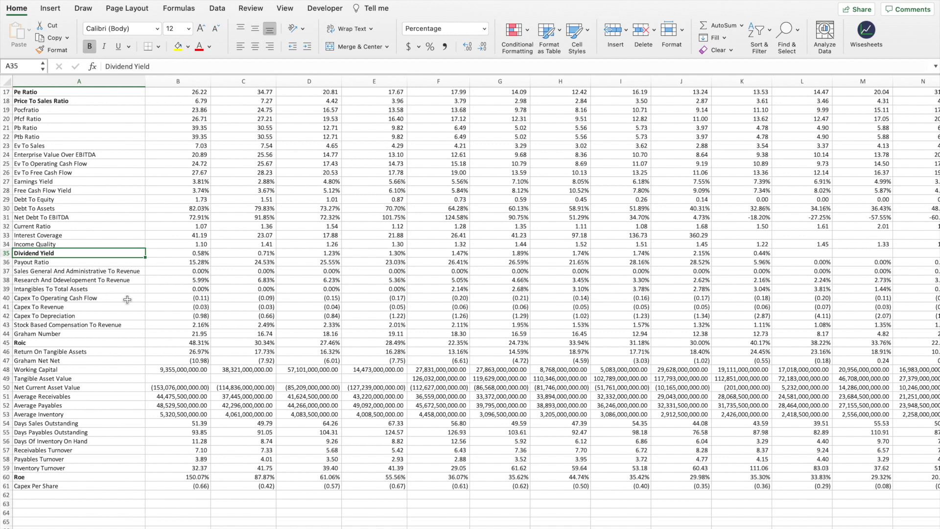
# - Examine the Pe Ratio, Price To Sales Ratio and Enterprise Value rows, and survey the full list of key metrics
pyautogui.scroll(4, 127, 300)
pyautogui.click(58, 166)
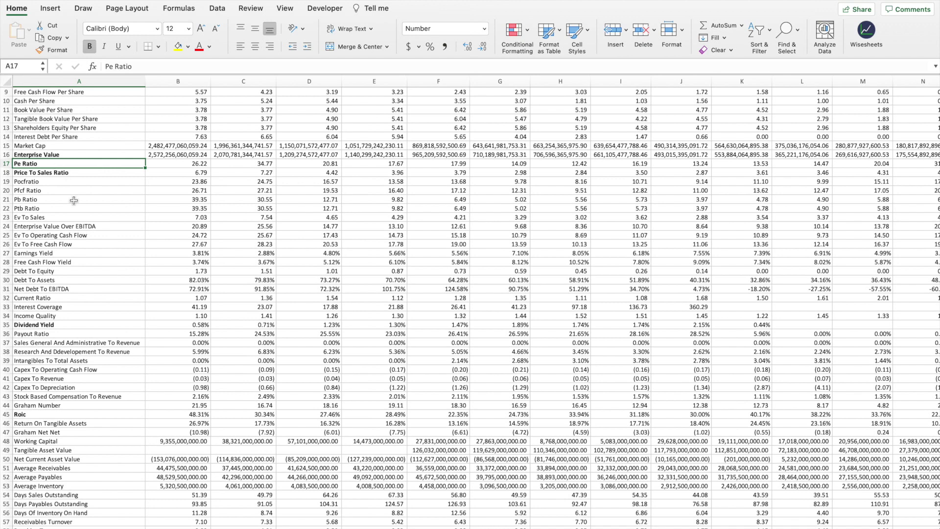
pyautogui.click(75, 176)
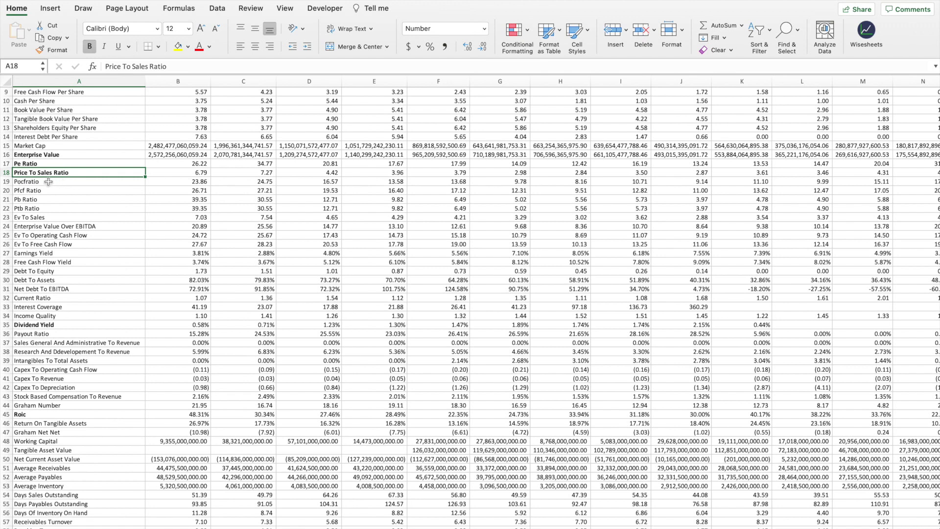
pyautogui.click(69, 155)
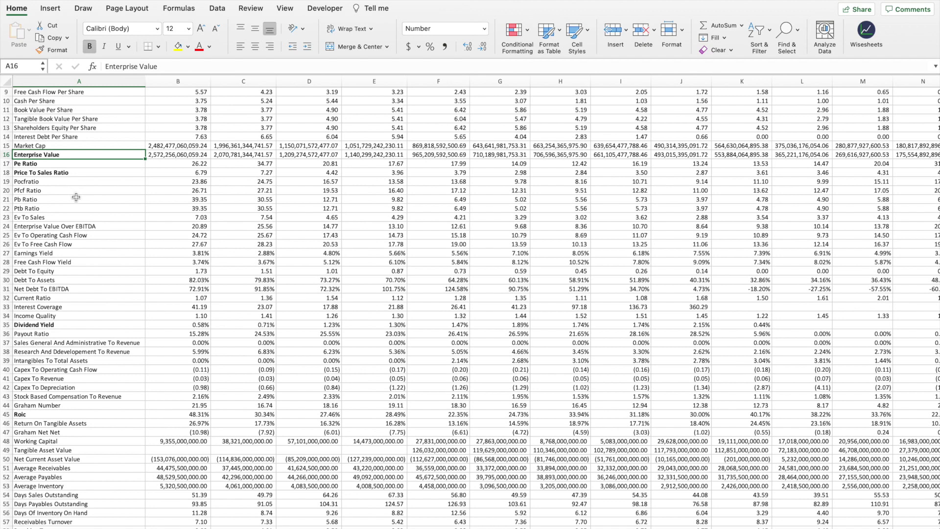
pyautogui.scroll(3, 77, 197)
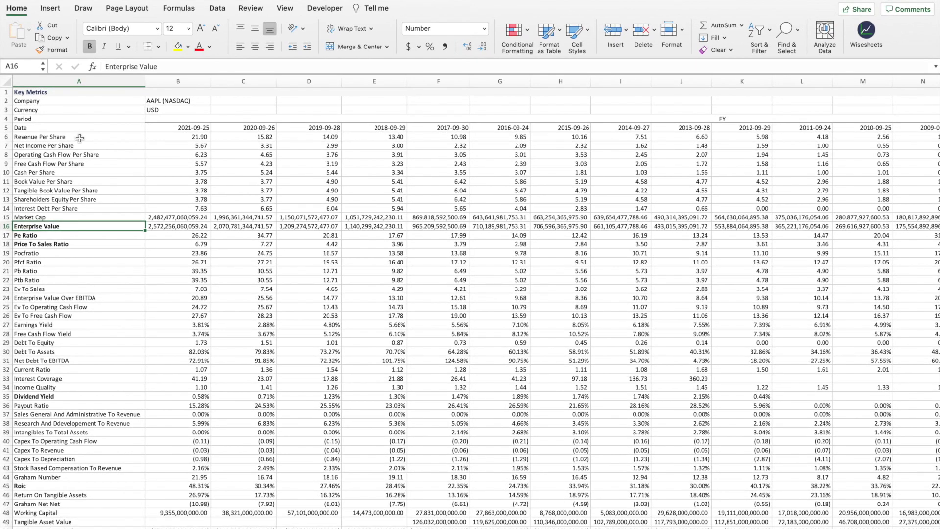
pyautogui.scroll(-6, 79, 138)
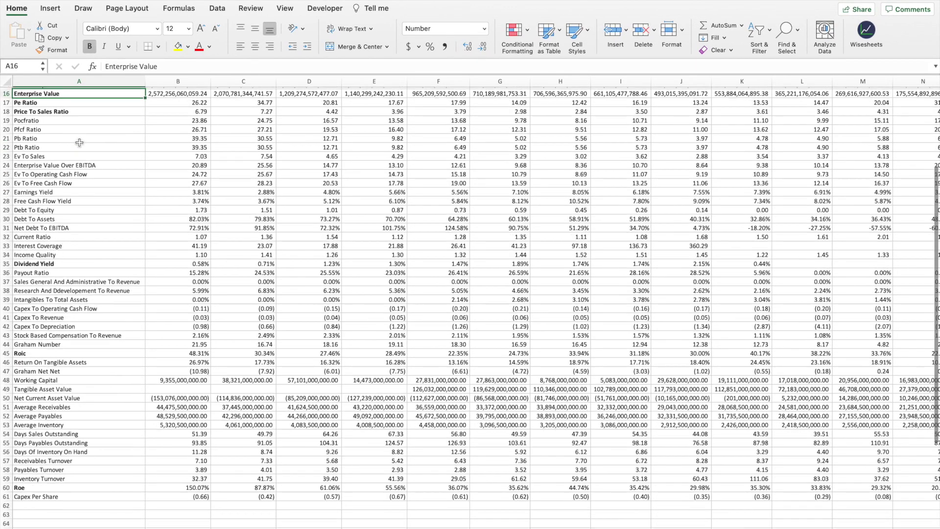
pyautogui.scroll(3, 79, 142)
pyautogui.scroll(5, 80, 142)
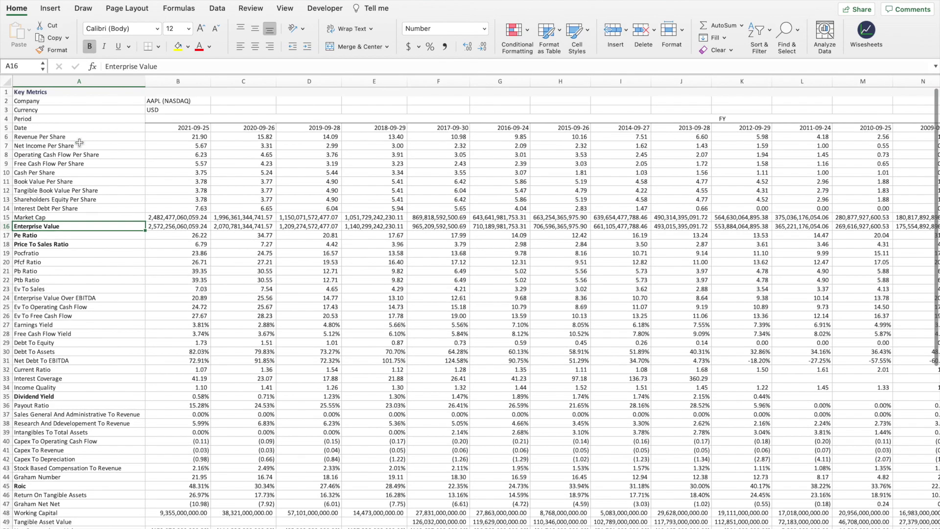